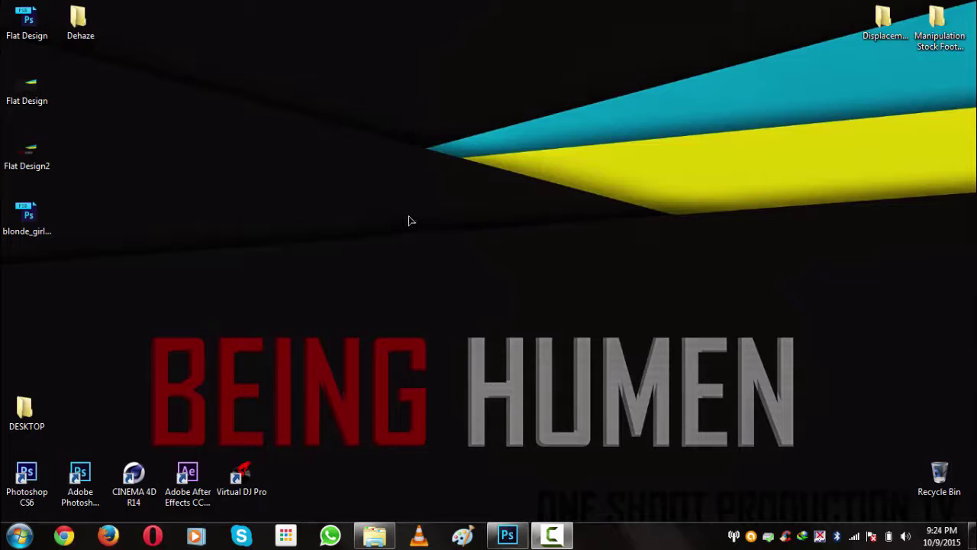
- Fit the tram photo on screen, duplicate its Background layer and convert the copy to a smart object
{"action": "left_click", "coordinate": [506, 534]}
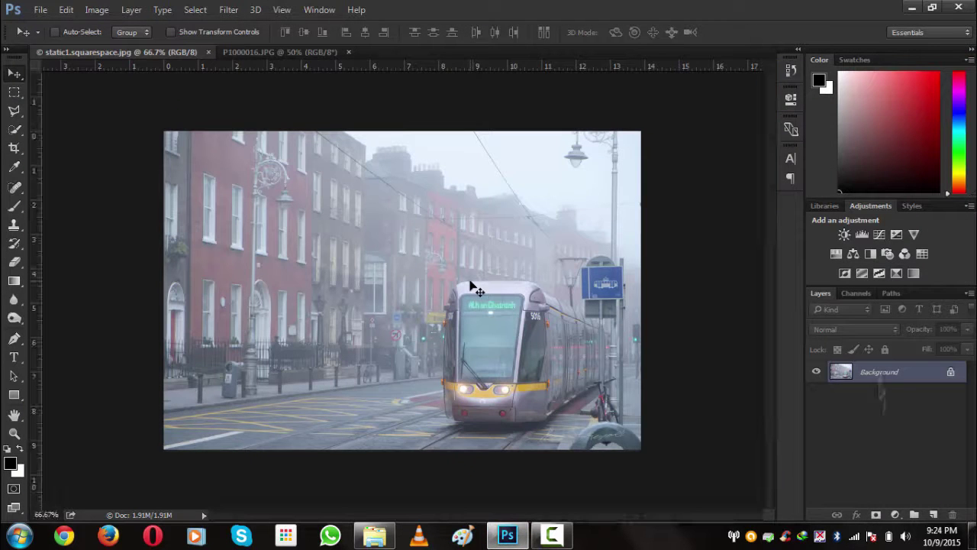
{"action": "key", "text": "ctrl+0"}
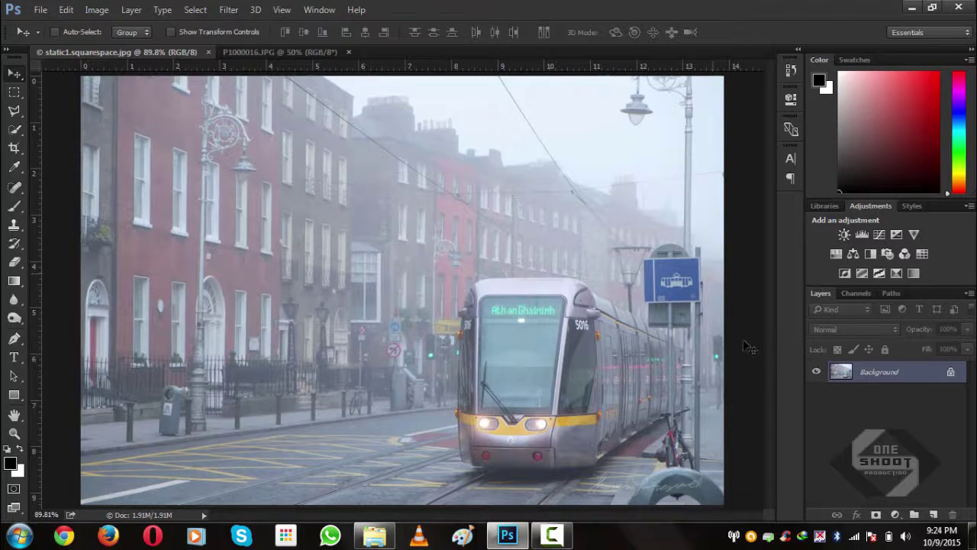
{"action": "left_click_drag", "start_coordinate": [884, 371], "coordinate": [927, 513]}
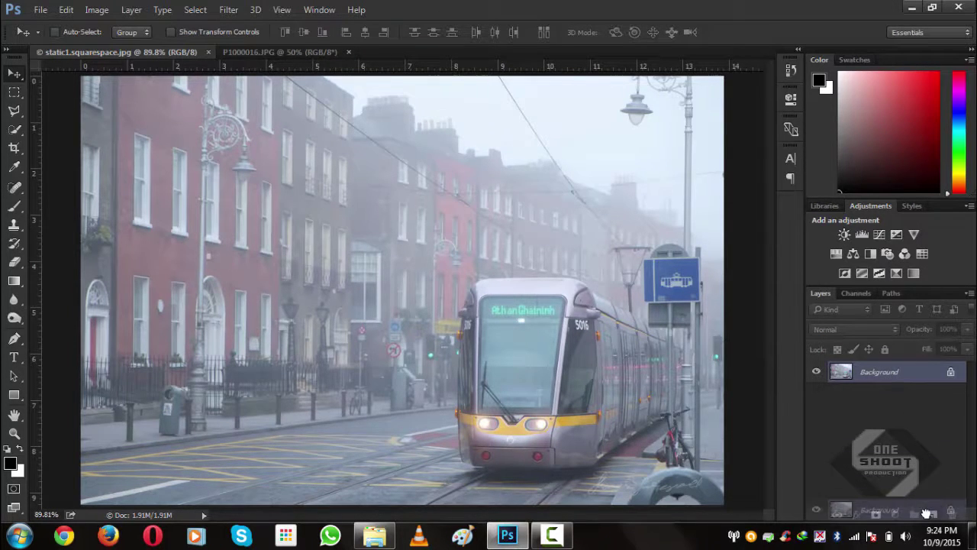
{"action": "left_click_drag", "start_coordinate": [920, 473], "coordinate": [933, 513]}
{"action": "right_click", "coordinate": [902, 373]}
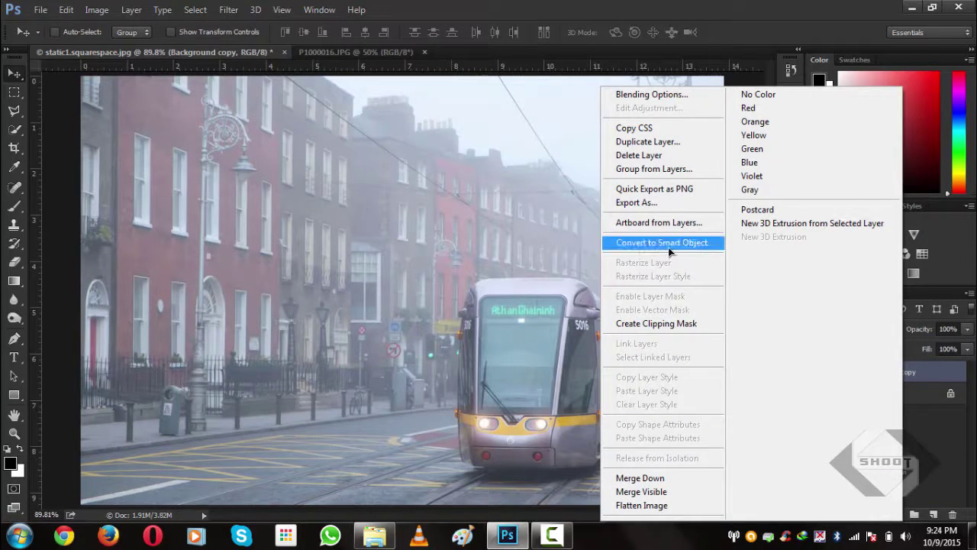
{"action": "left_click", "coordinate": [669, 248]}
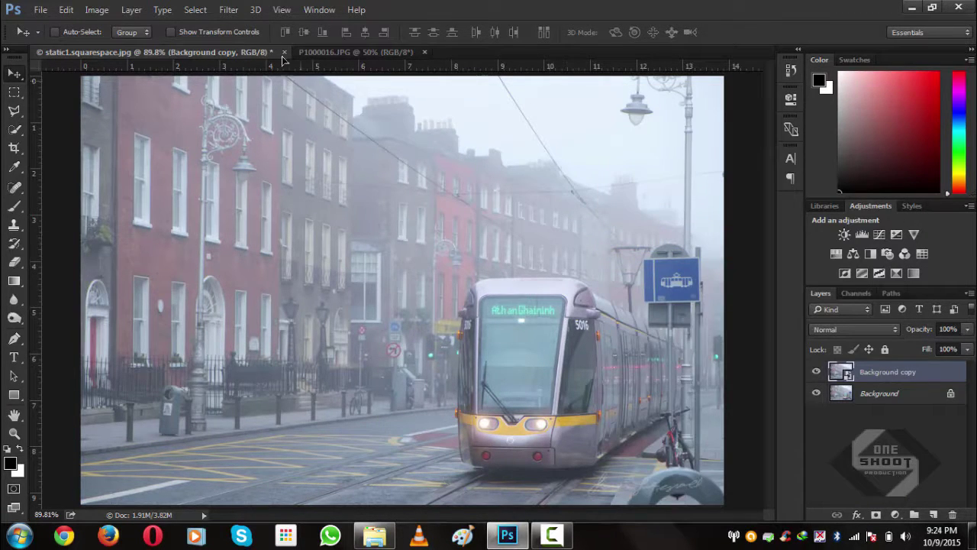
{"action": "left_click", "coordinate": [228, 8]}
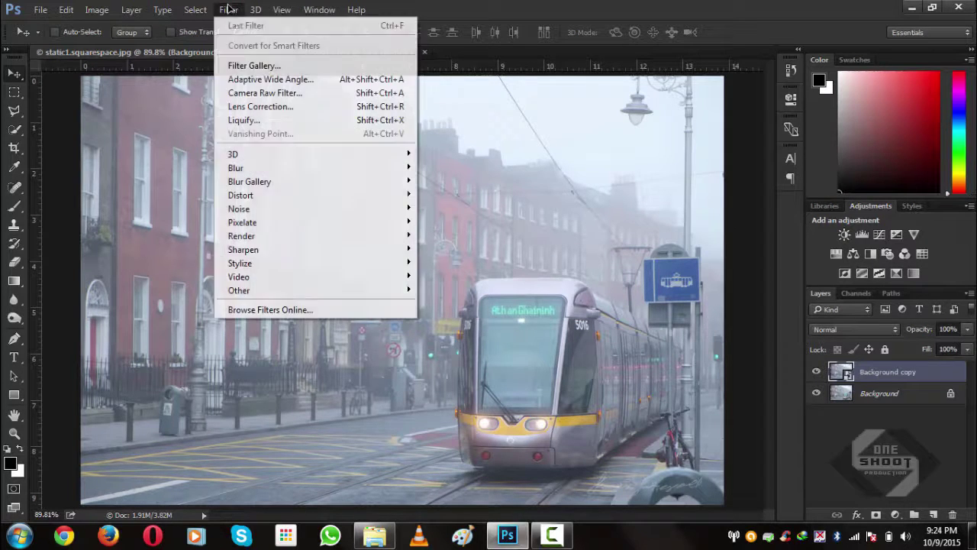
- Run Camera Raw Filter on the smart-object copy and set Dehaze to +100
{"action": "left_click", "coordinate": [249, 93]}
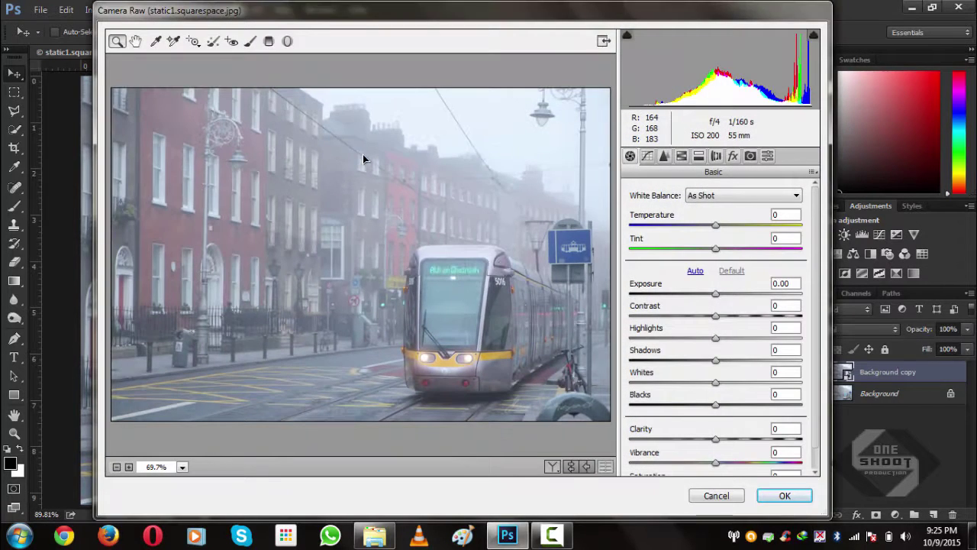
{"action": "left_click_drag", "start_coordinate": [394, 13], "coordinate": [403, 14]}
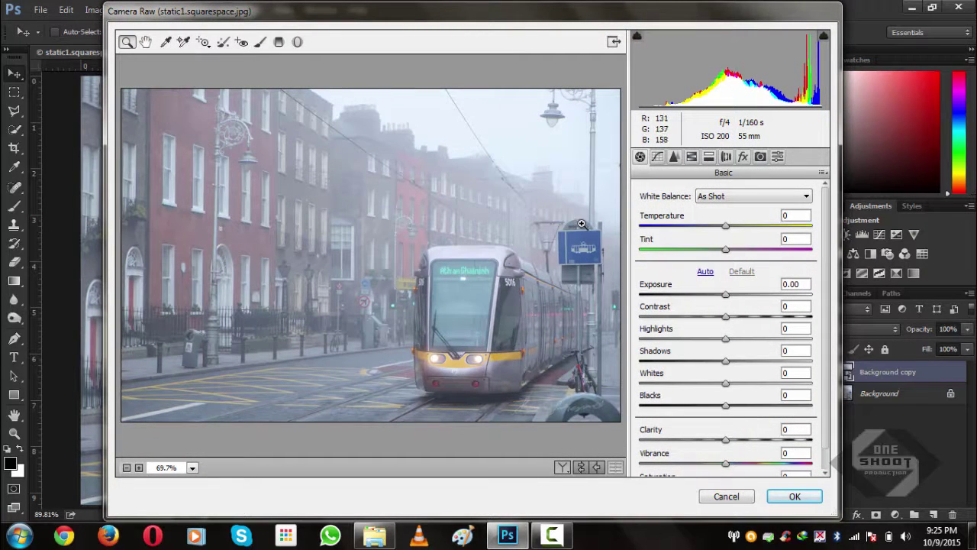
{"action": "left_click", "coordinate": [743, 157]}
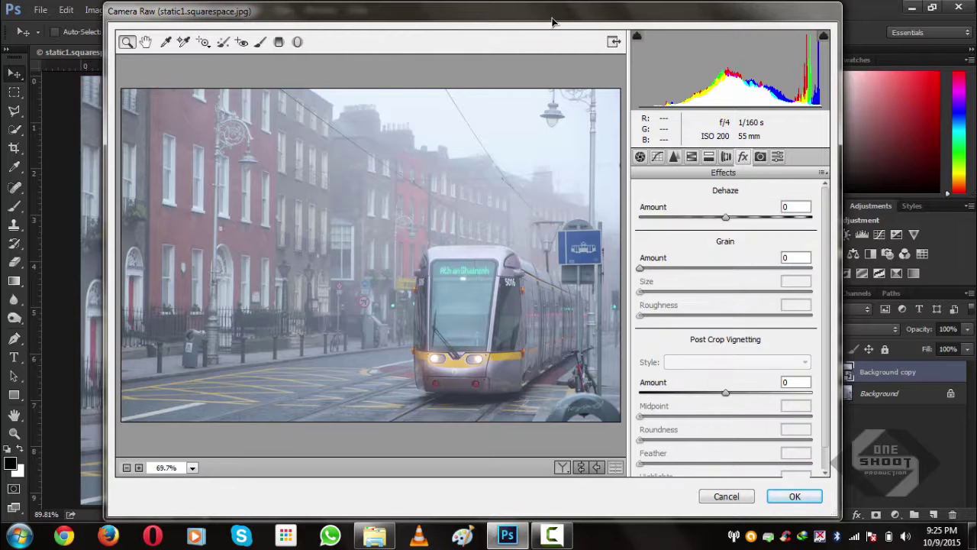
{"action": "left_click_drag", "start_coordinate": [555, 21], "coordinate": [554, 21]}
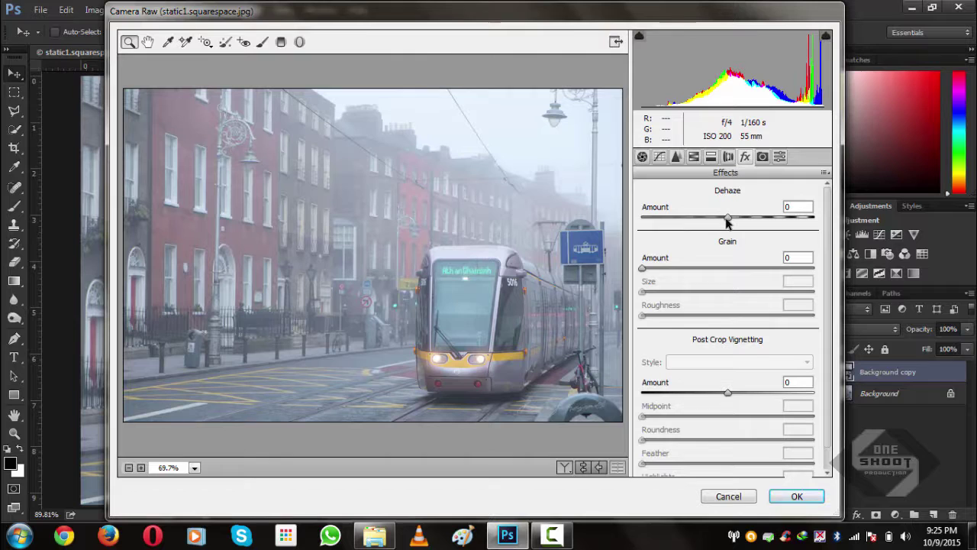
{"action": "mouse_move", "coordinate": [727, 221]}
{"action": "left_mouse_down"}
{"action": "mouse_move", "coordinate": [620, 221]}
{"action": "mouse_move", "coordinate": [812, 229]}
{"action": "left_mouse_up"}
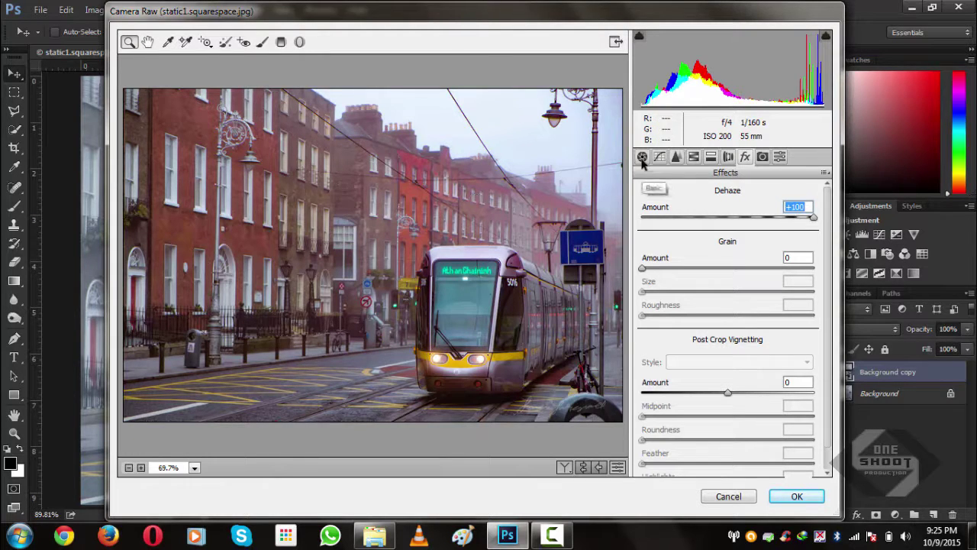
- Apply the dehaze filter, collapse its smart filters and duplicate the filtered layer with Ctrl+J
{"action": "left_click", "coordinate": [794, 496]}
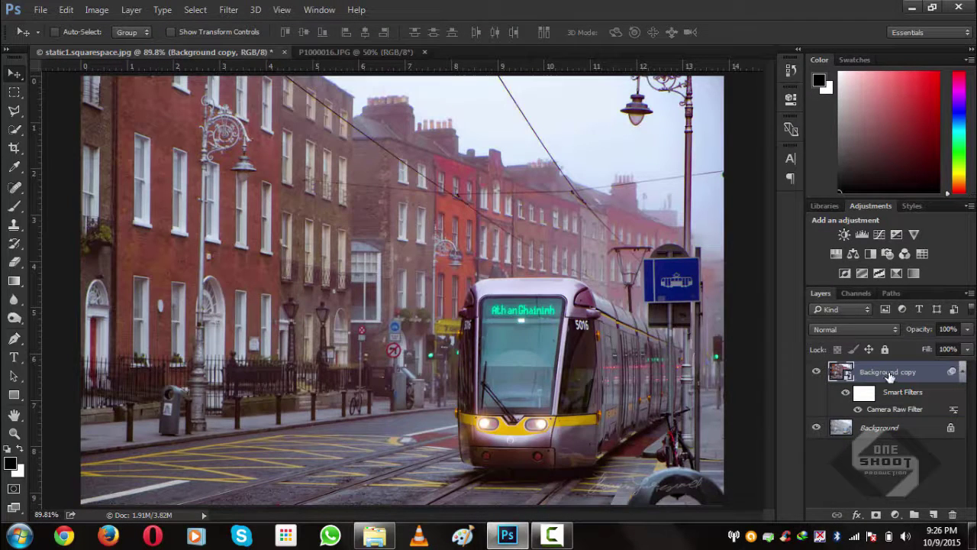
{"action": "left_click", "coordinate": [962, 371]}
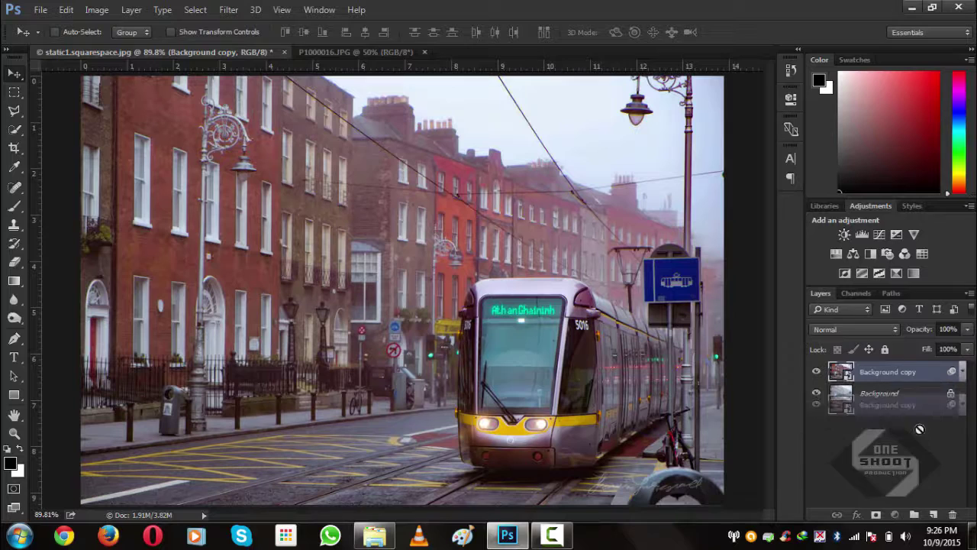
{"action": "key", "text": "ctrl+j"}
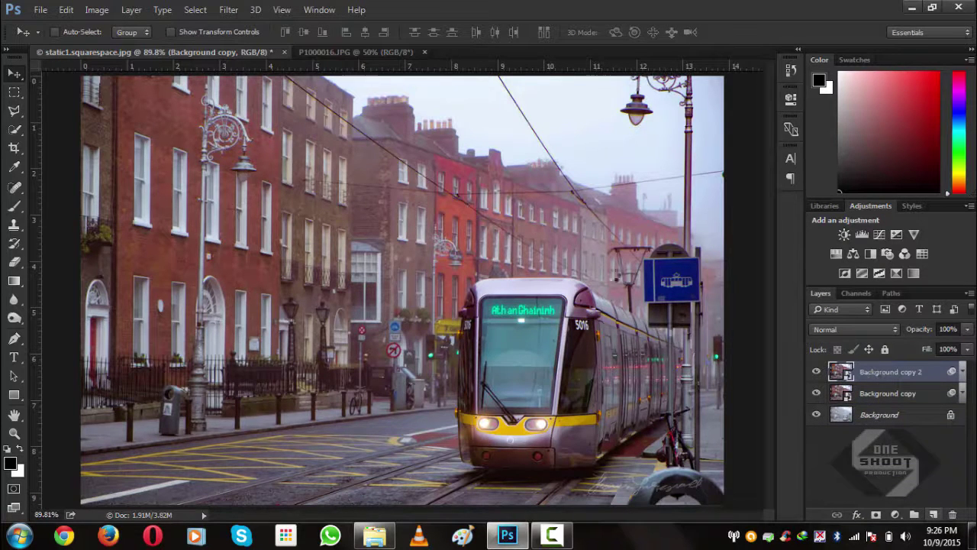
- Run Camera Raw on the new copy and set Dehaze to +60
{"action": "left_click", "coordinate": [228, 9]}
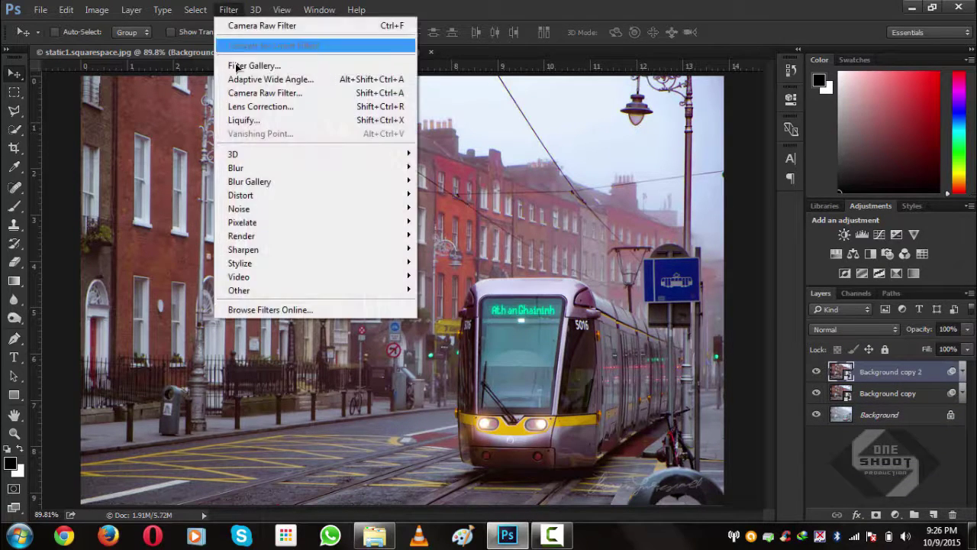
{"action": "left_click", "coordinate": [290, 91]}
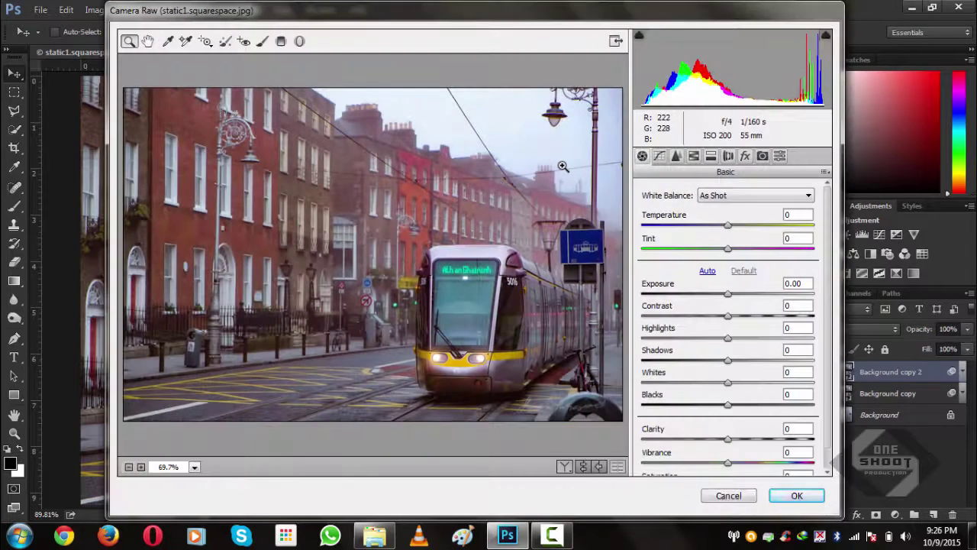
{"action": "left_click", "coordinate": [746, 157]}
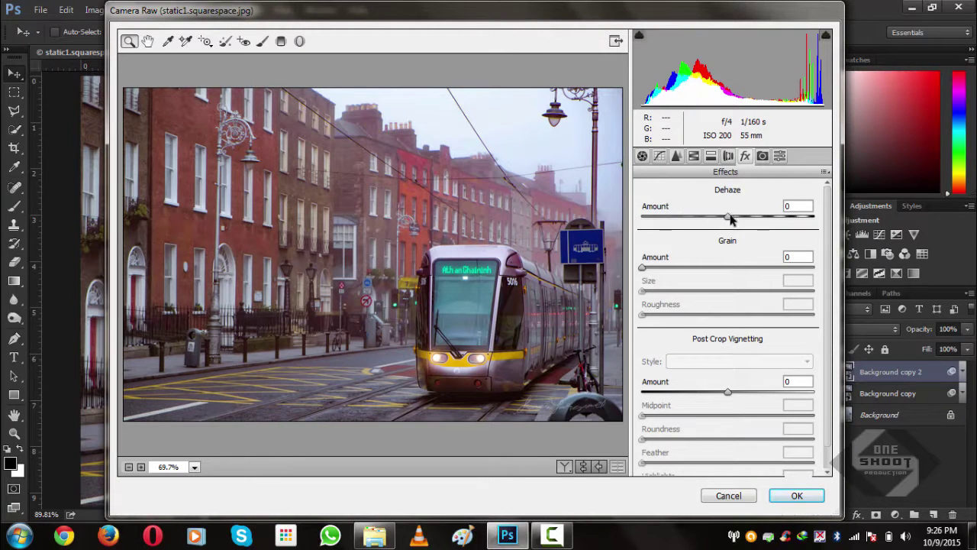
{"action": "left_click_drag", "start_coordinate": [731, 219], "coordinate": [814, 220]}
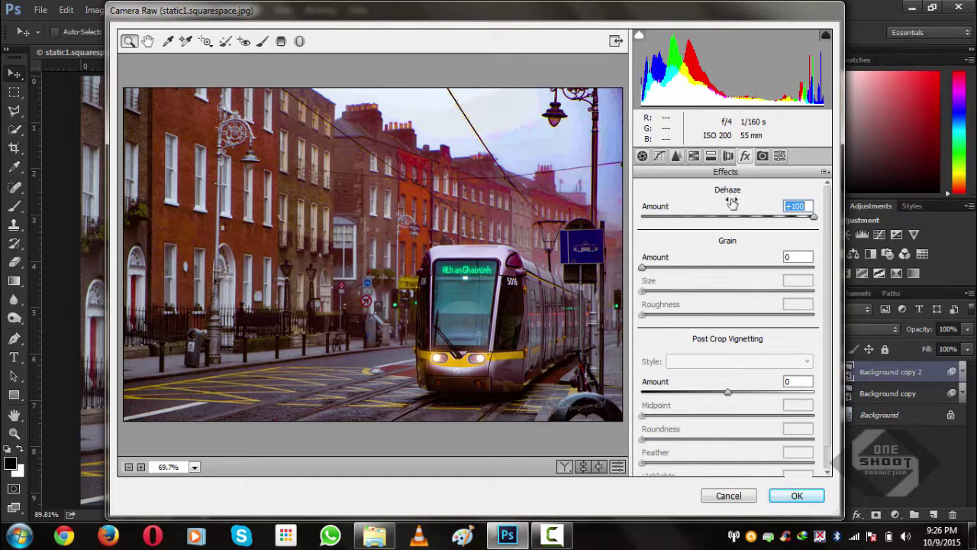
{"action": "mouse_move", "coordinate": [811, 217]}
{"action": "left_mouse_down"}
{"action": "mouse_move", "coordinate": [760, 218]}
{"action": "mouse_move", "coordinate": [782, 220]}
{"action": "left_mouse_up"}
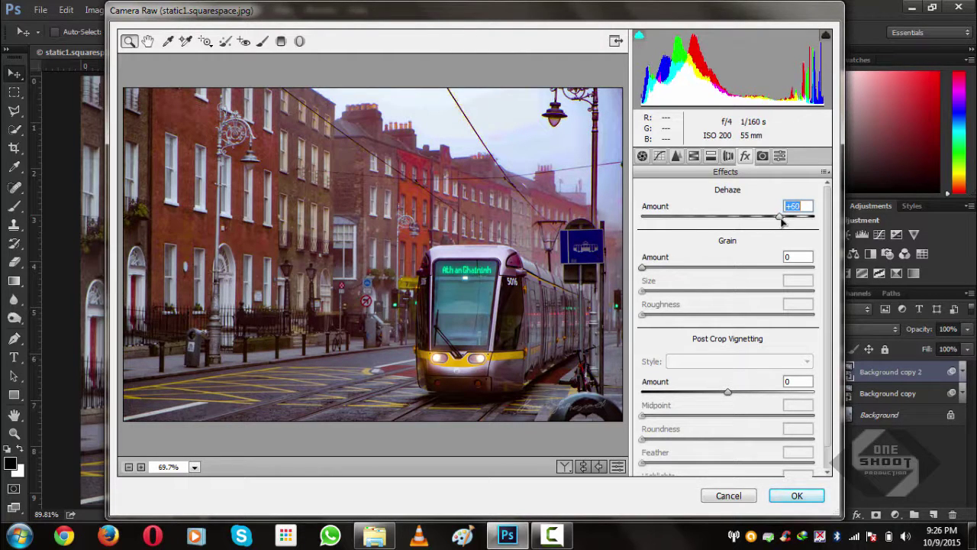
- In the Basic panel, set Exposure to +0.40 and Contrast to +100
{"action": "left_click", "coordinate": [642, 156]}
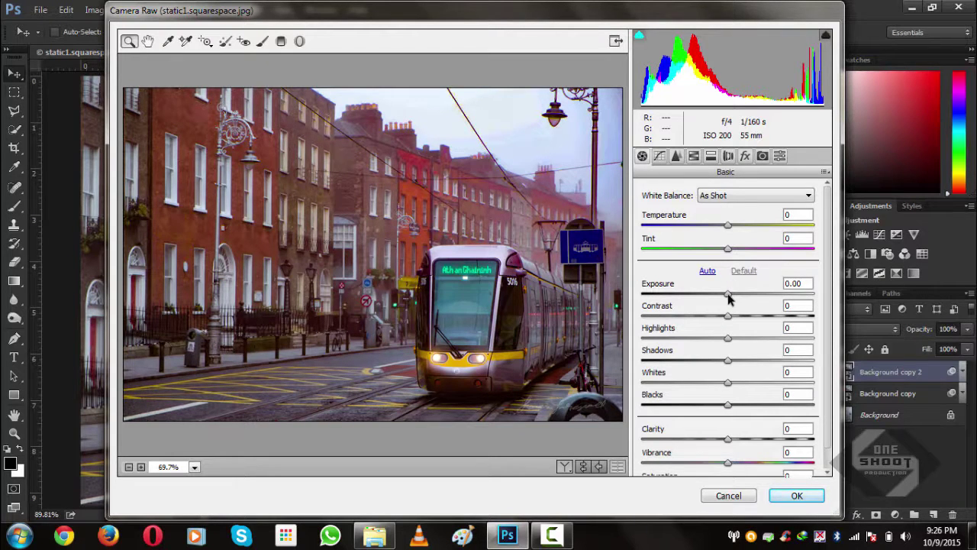
{"action": "left_click_drag", "start_coordinate": [728, 298], "coordinate": [771, 326]}
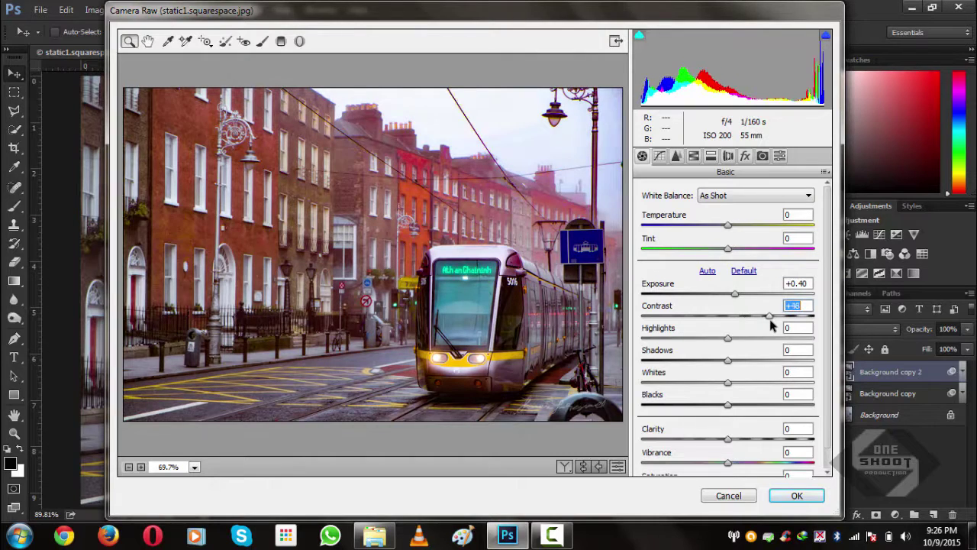
{"action": "left_click_drag", "start_coordinate": [772, 326], "coordinate": [840, 328]}
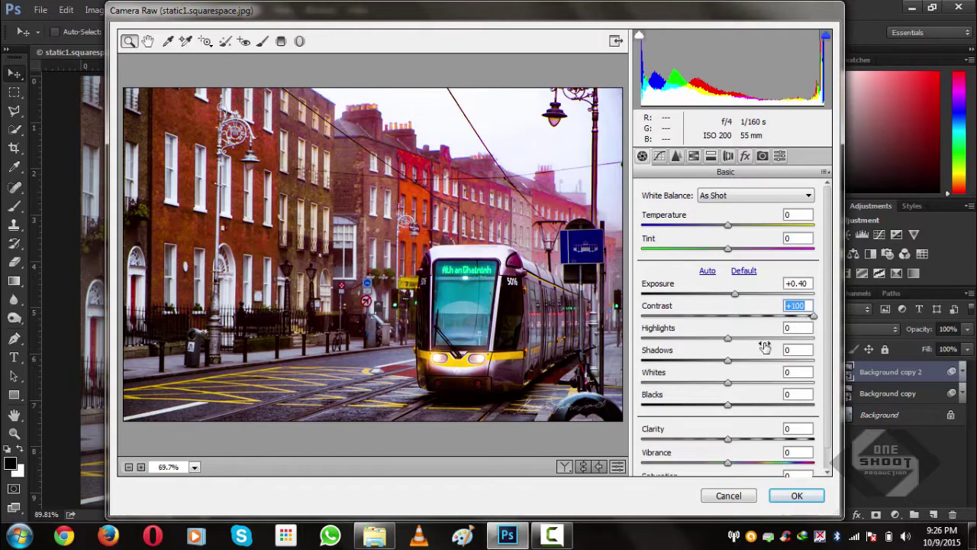
{"action": "left_click", "coordinate": [830, 376]}
{"action": "scroll", "coordinate": [831, 381], "scroll_direction": "down", "scroll_amount": 1}
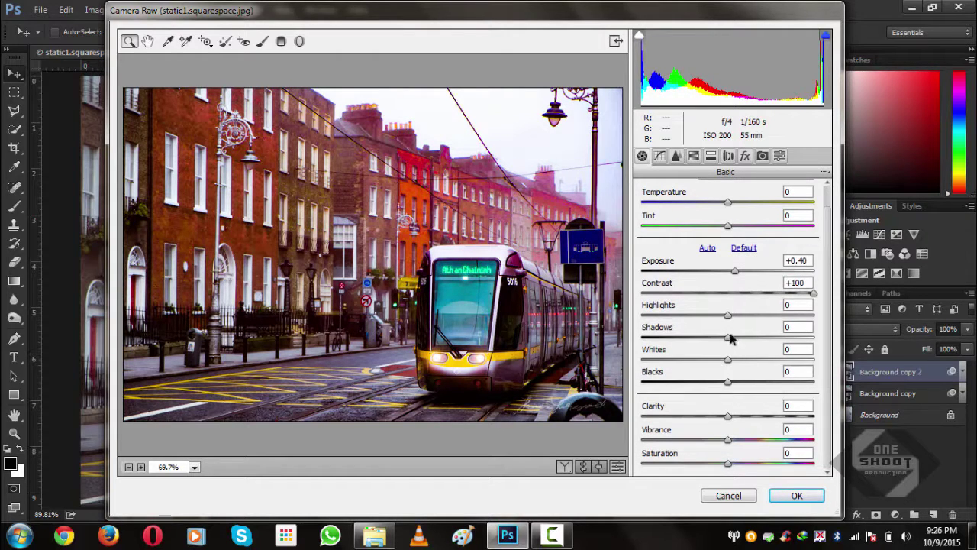
- Set Whites and Blacks to +33, Clarity +42, Vibrance +20 and Highlights +25
{"action": "left_click_drag", "start_coordinate": [727, 364], "coordinate": [756, 368]}
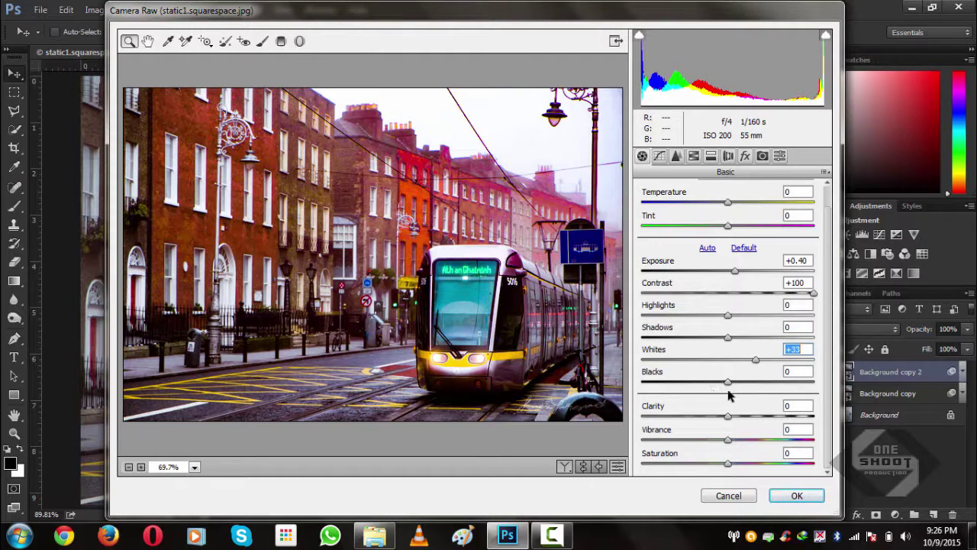
{"action": "left_click_drag", "start_coordinate": [728, 383], "coordinate": [752, 383]}
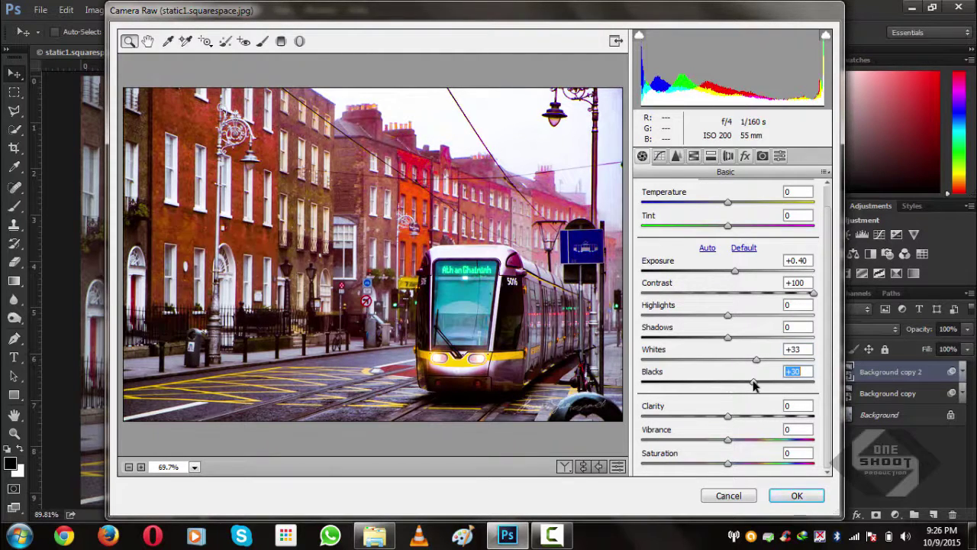
{"action": "left_click", "coordinate": [756, 383]}
{"action": "left_click_drag", "start_coordinate": [729, 417], "coordinate": [766, 420]}
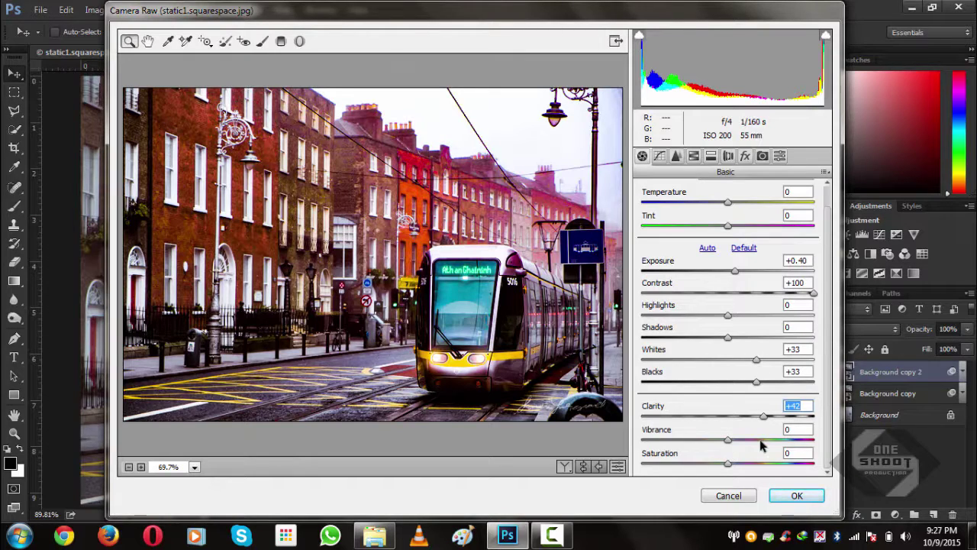
{"action": "left_click_drag", "start_coordinate": [729, 442], "coordinate": [744, 446]}
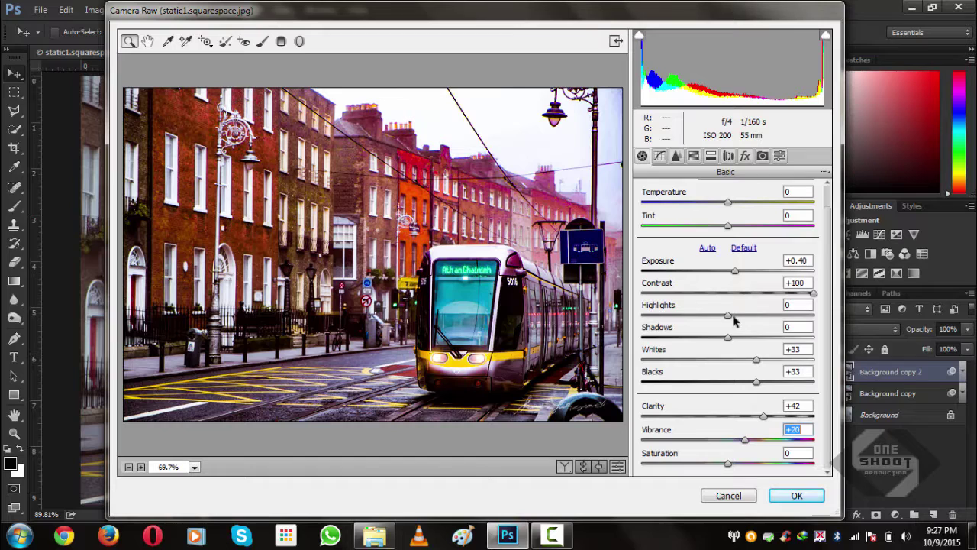
{"action": "left_click_drag", "start_coordinate": [732, 316], "coordinate": [750, 319]}
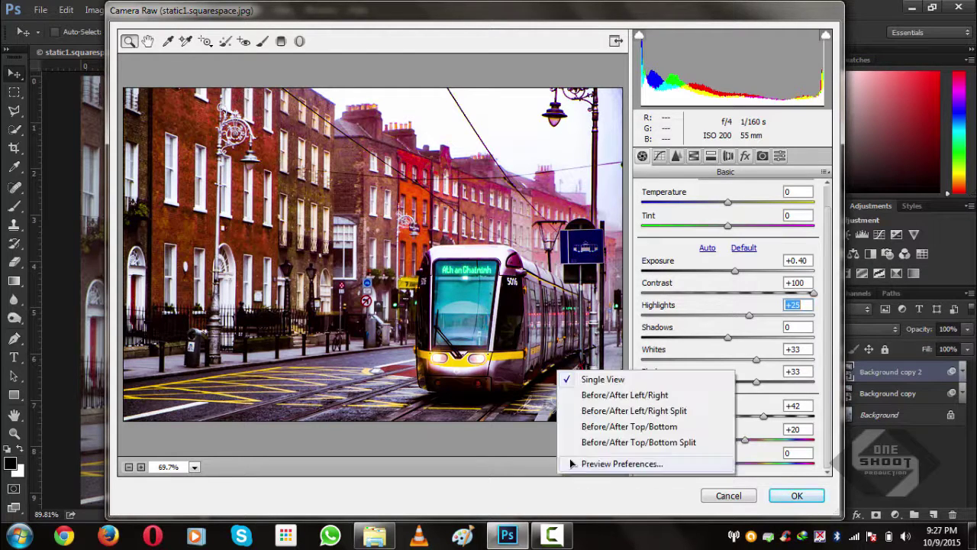
- Preview the tram edits in a left/right before/after split and apply them
{"action": "left_click", "coordinate": [596, 414]}
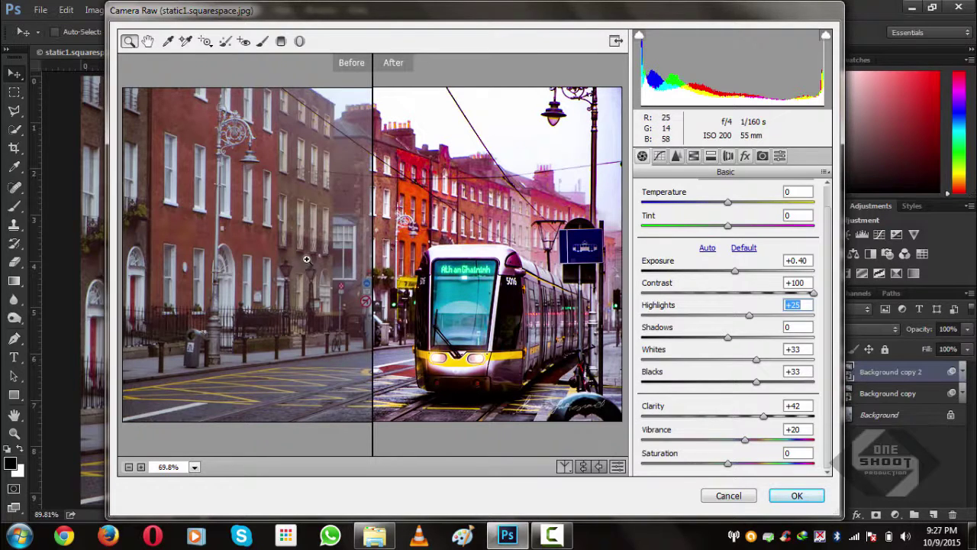
{"action": "left_click", "coordinate": [794, 497]}
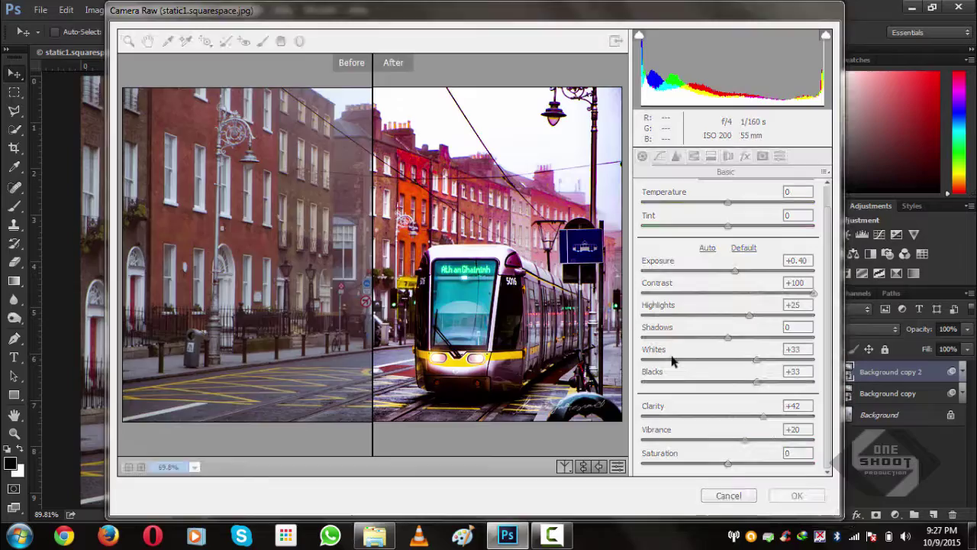
{"action": "scroll", "coordinate": [565, 284], "scroll_direction": "down", "scroll_amount": 1}
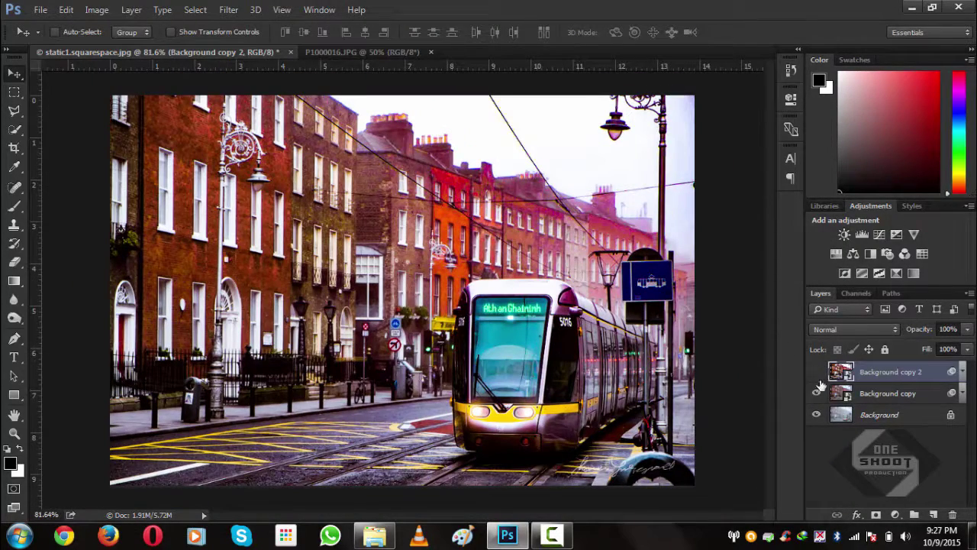
- Toggle the Background copy layers' visibility to compare against the foggy original
{"action": "left_click", "coordinate": [817, 392]}
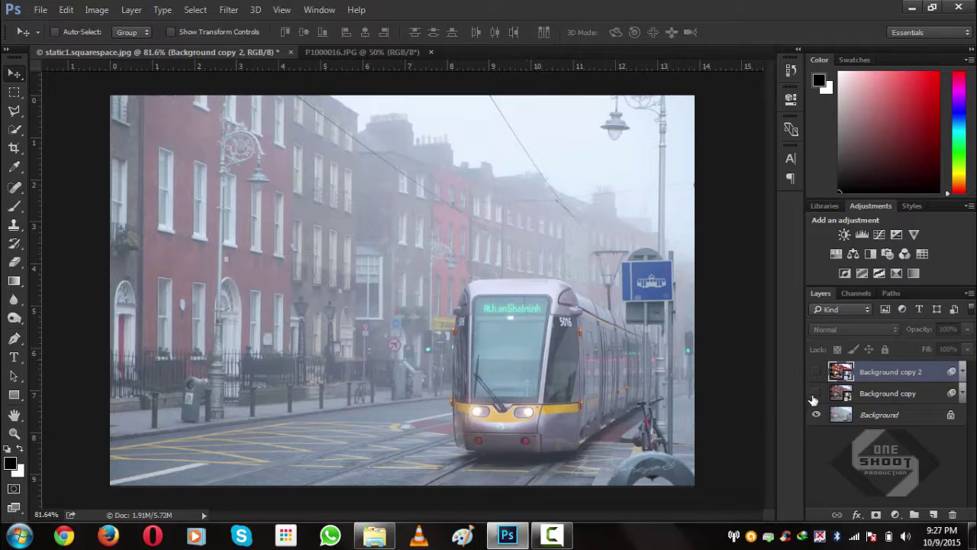
{"action": "left_click", "coordinate": [817, 393]}
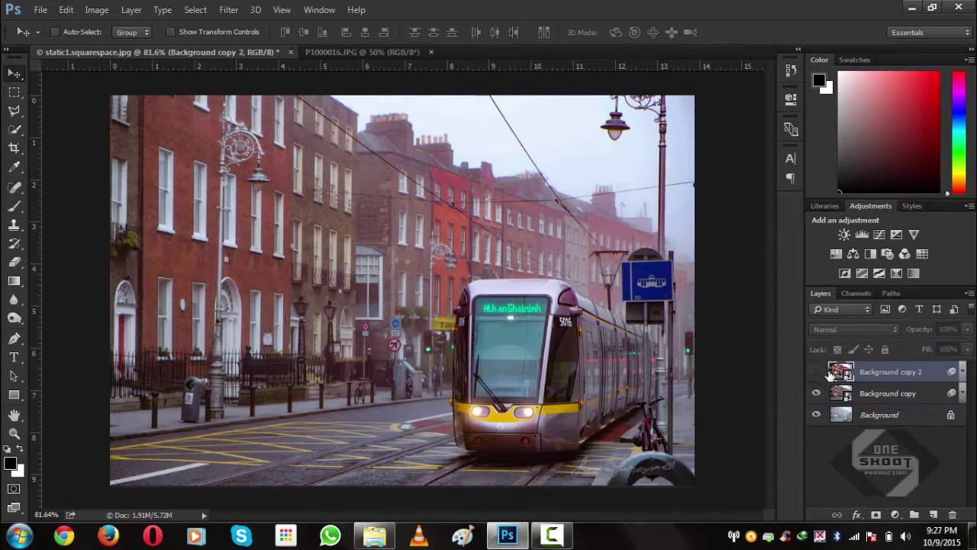
{"action": "left_click", "coordinate": [816, 371]}
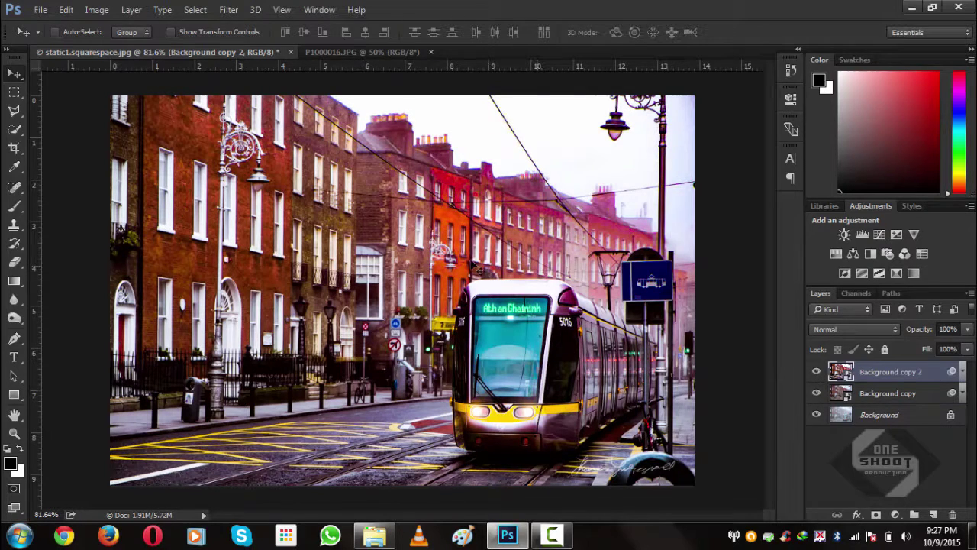
{"action": "left_click", "coordinate": [816, 378]}
{"action": "left_click", "coordinate": [816, 377]}
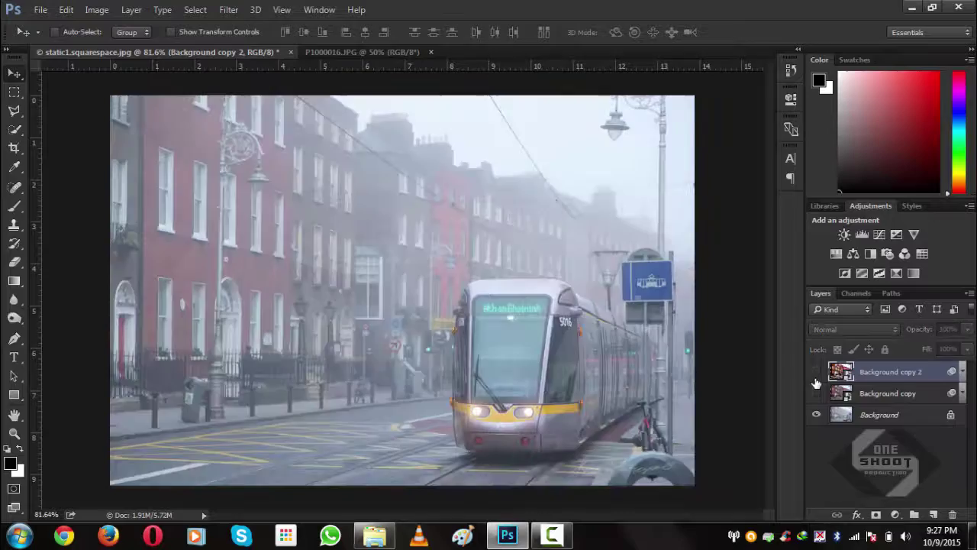
{"action": "scroll", "coordinate": [327, 180], "scroll_direction": "up", "scroll_amount": 1}
{"action": "scroll", "coordinate": [326, 180], "scroll_direction": "up", "scroll_amount": 2}
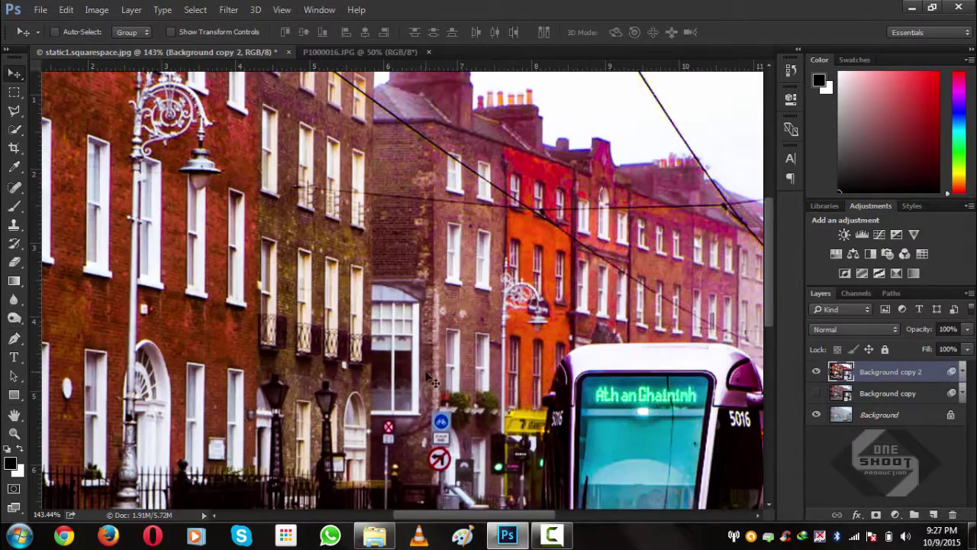
{"action": "scroll", "coordinate": [427, 380], "scroll_direction": "down", "scroll_amount": 2}
{"action": "scroll", "coordinate": [428, 380], "scroll_direction": "down", "scroll_amount": 1}
{"action": "scroll", "coordinate": [427, 378], "scroll_direction": "down", "scroll_amount": 1}
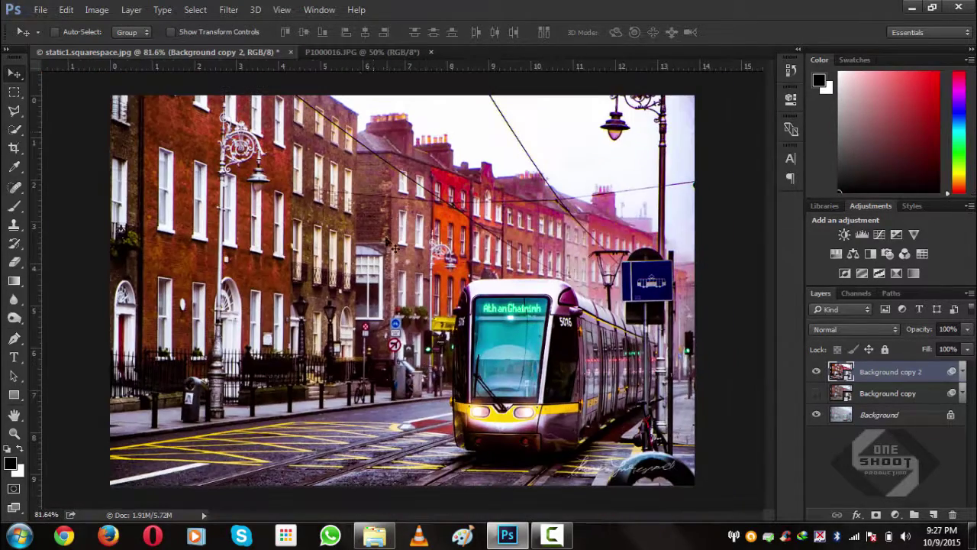
- On the P1000016.JPG jungle photo, duplicate Background as a smart object and start Camera Raw Filter
{"action": "left_click", "coordinate": [359, 52]}
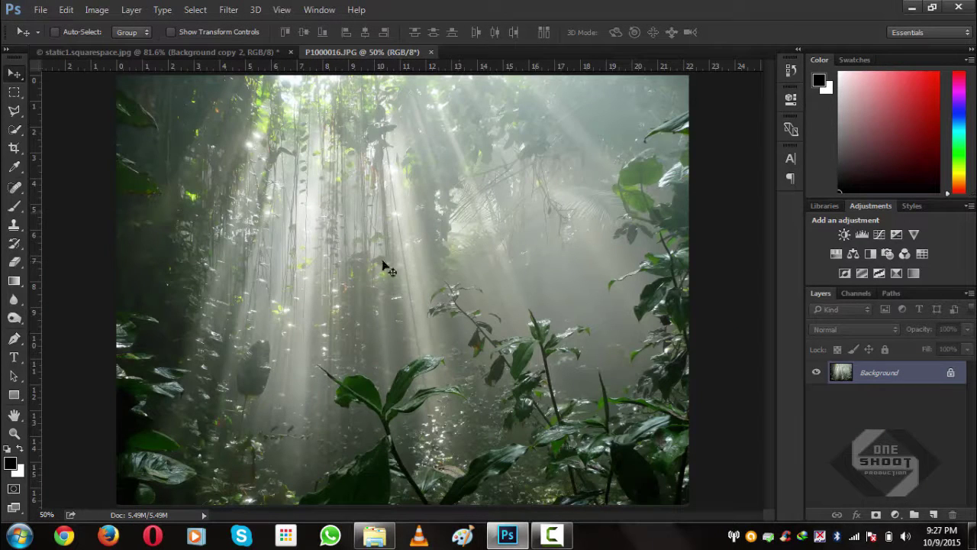
{"action": "left_click_drag", "start_coordinate": [923, 379], "coordinate": [935, 512]}
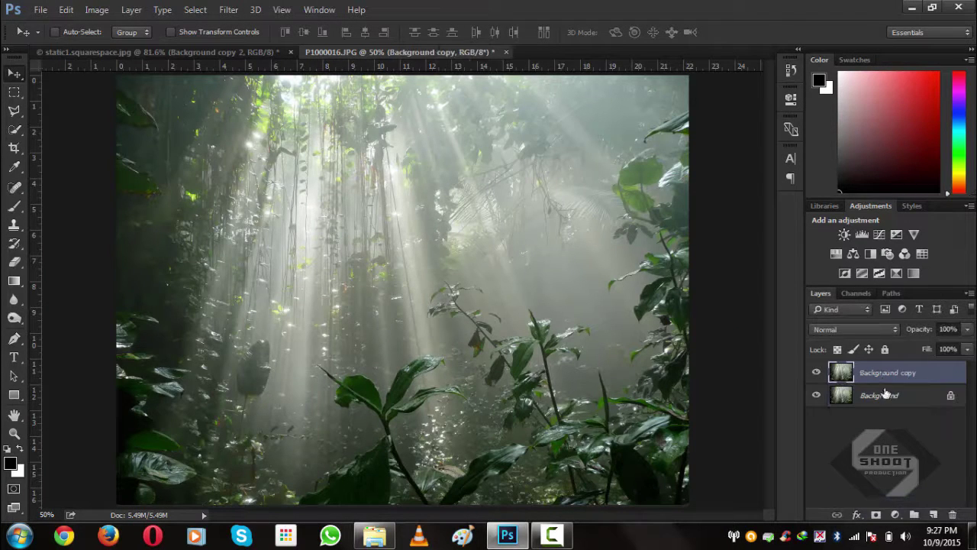
{"action": "right_click", "coordinate": [877, 372]}
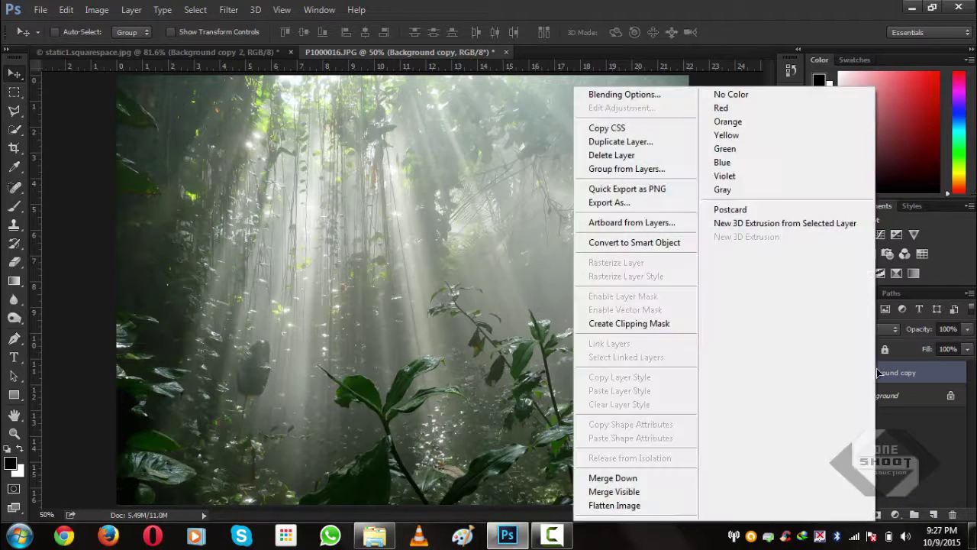
{"action": "left_click", "coordinate": [604, 242]}
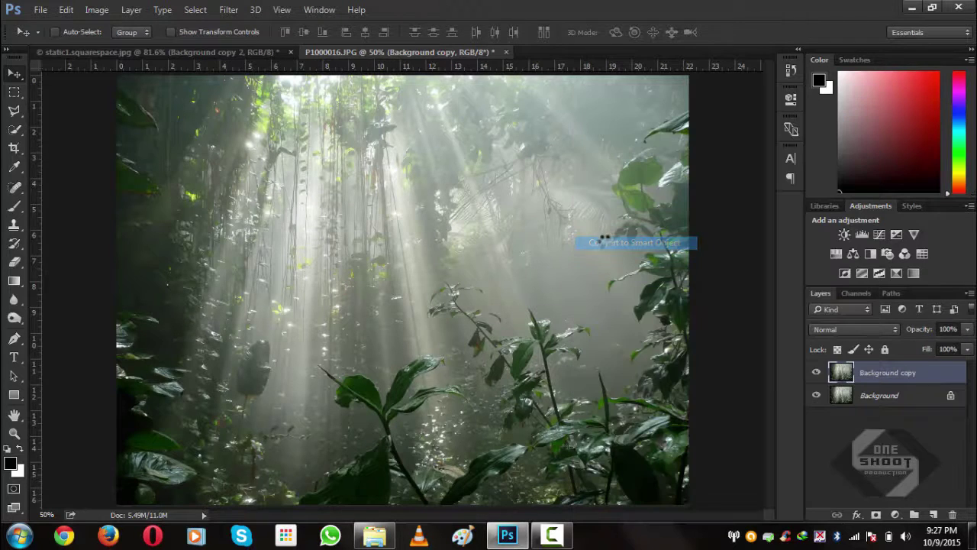
{"action": "left_click", "coordinate": [237, 16]}
{"action": "left_click", "coordinate": [262, 91]}
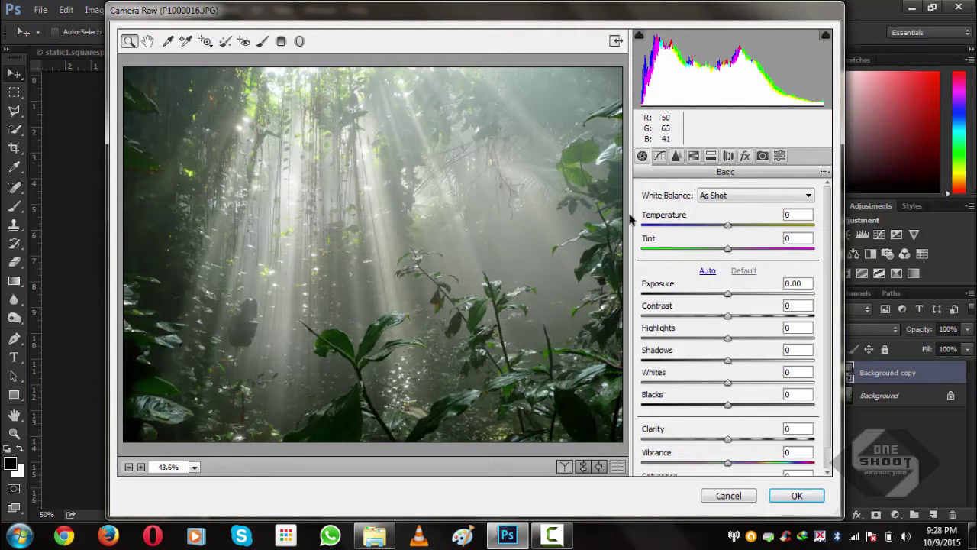
- Set the jungle copy's Dehaze amount to +100 in the Effects panel
{"action": "left_click", "coordinate": [745, 157]}
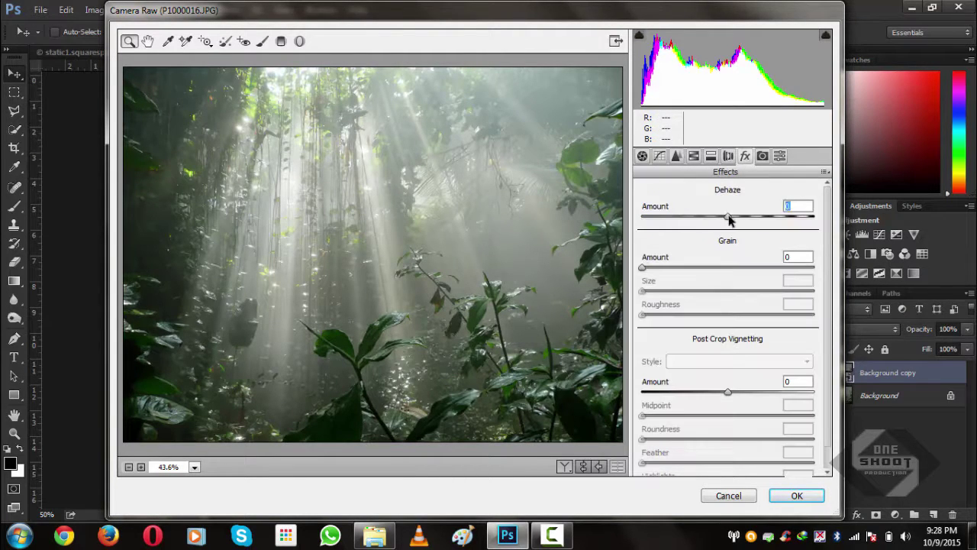
{"action": "left_click_drag", "start_coordinate": [729, 217], "coordinate": [689, 218]}
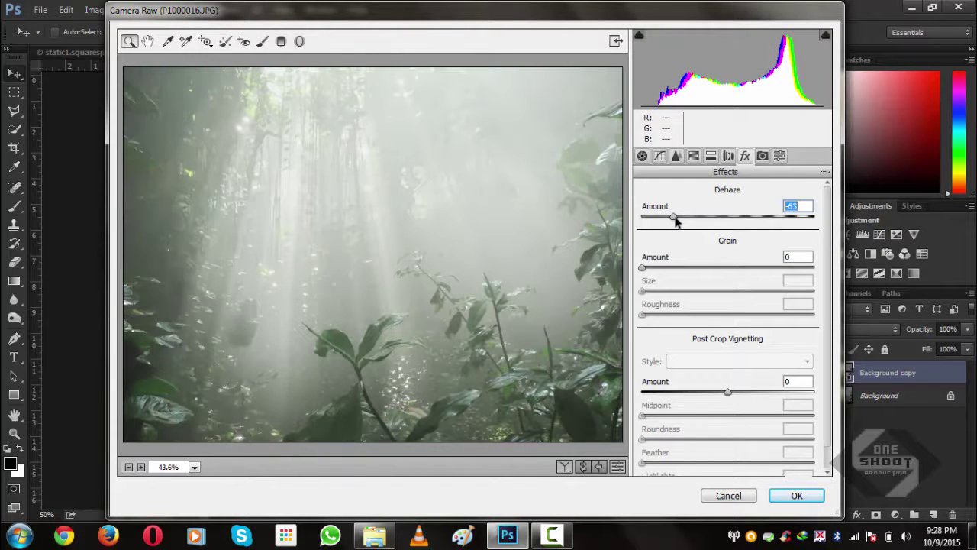
{"action": "mouse_move", "coordinate": [753, 220]}
{"action": "left_mouse_down"}
{"action": "mouse_move", "coordinate": [802, 227]}
{"action": "mouse_move", "coordinate": [815, 216]}
{"action": "left_mouse_up"}
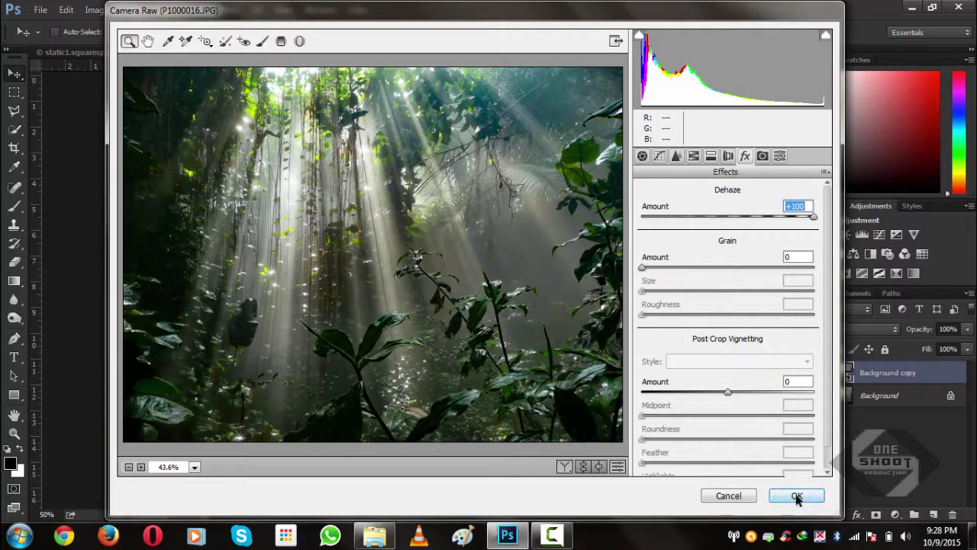
- In the Basic panel, set the jungle photo's Exposure to +0.50 and Tint to 0
{"action": "left_click", "coordinate": [642, 156]}
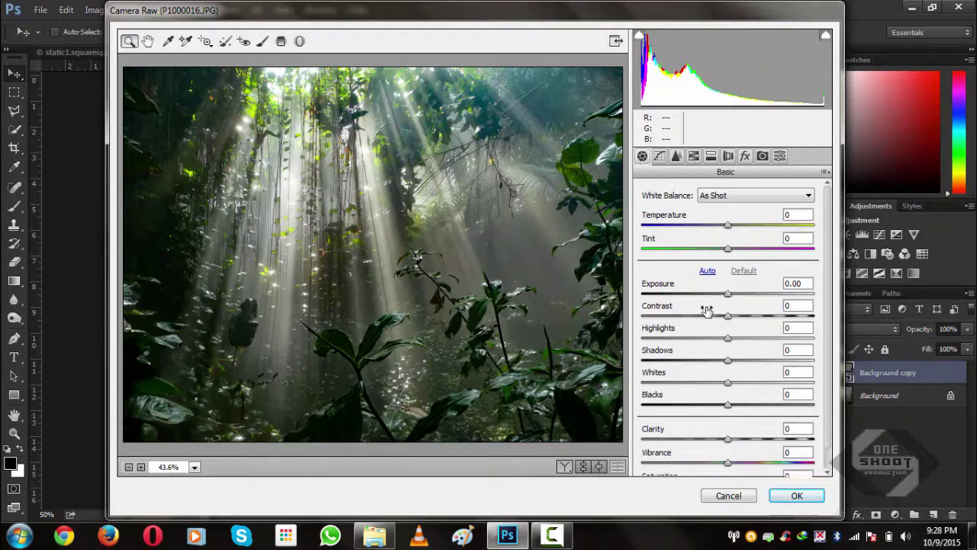
{"action": "left_click", "coordinate": [730, 298]}
{"action": "left_click_drag", "start_coordinate": [731, 298], "coordinate": [762, 316]}
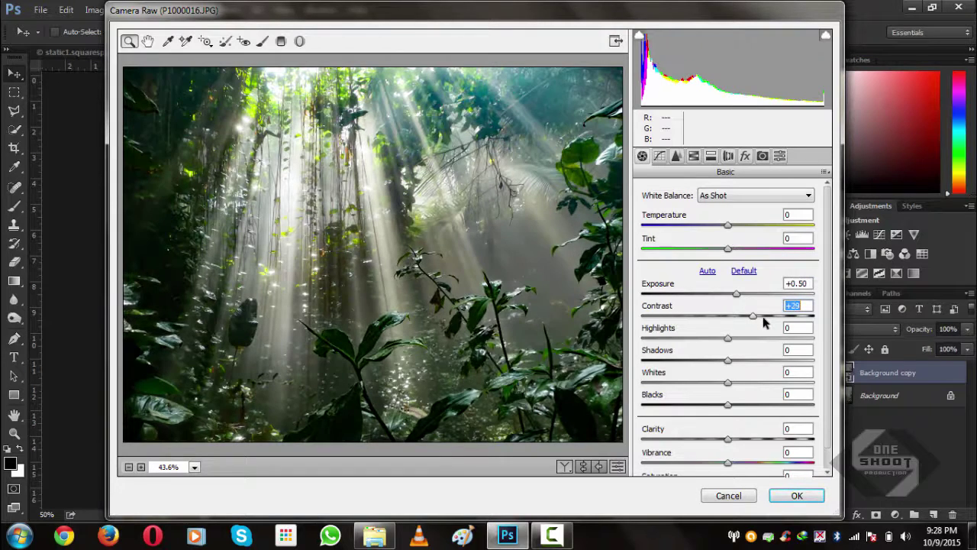
{"action": "left_click_drag", "start_coordinate": [727, 248], "coordinate": [675, 253]}
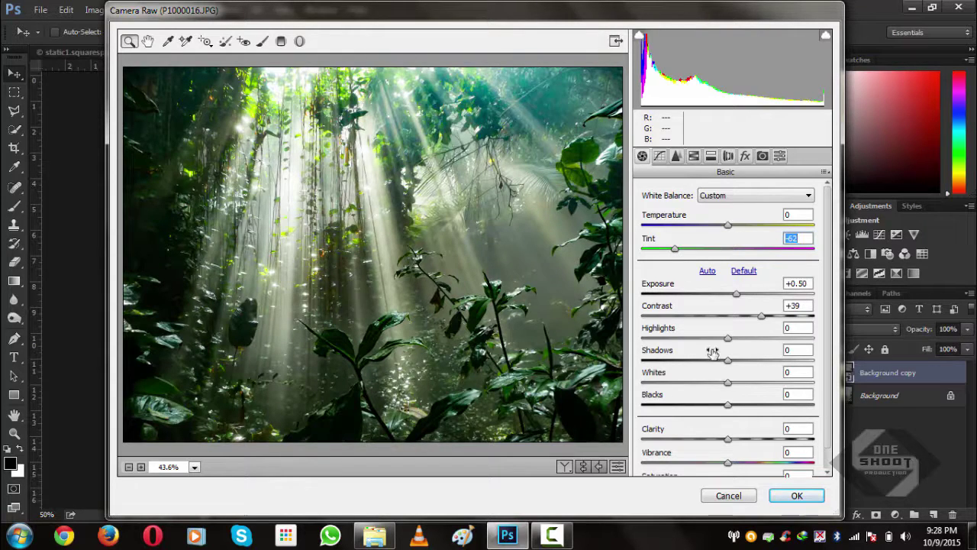
{"action": "left_click_drag", "start_coordinate": [707, 251], "coordinate": [729, 252]}
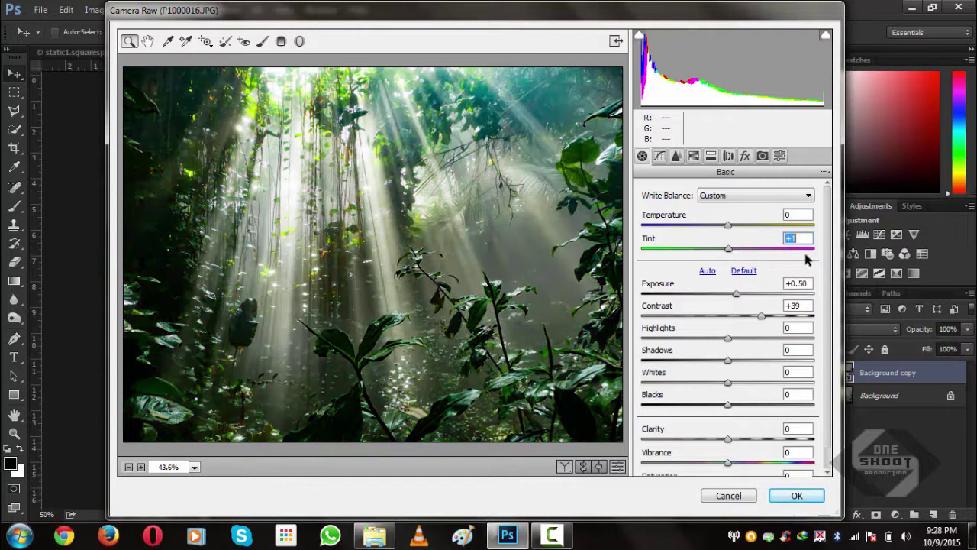
{"action": "type", "text": "0"}
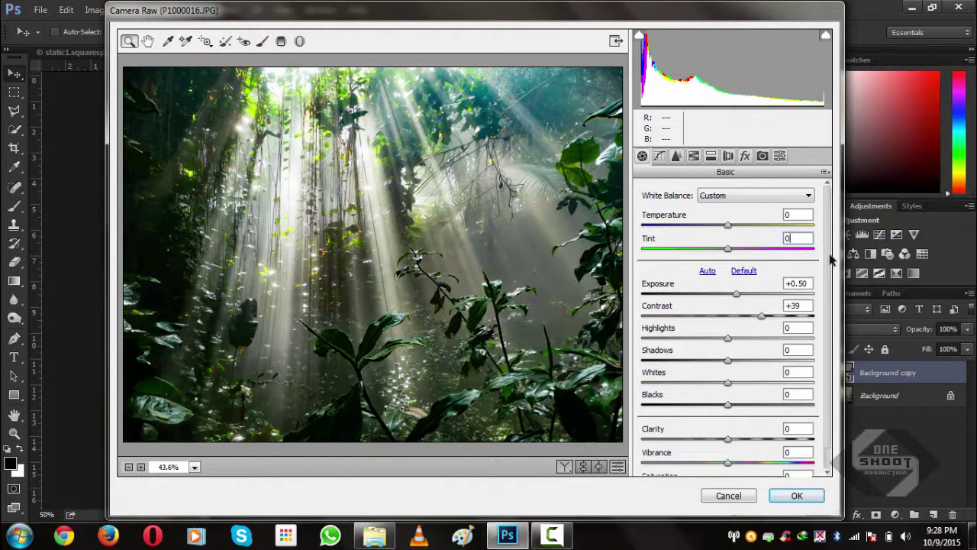
- Set Shadows +77, Whites -27, Blacks +23, Clarity -13 and Vibrance +27
{"action": "scroll", "coordinate": [825, 297], "scroll_direction": "down", "scroll_amount": 1}
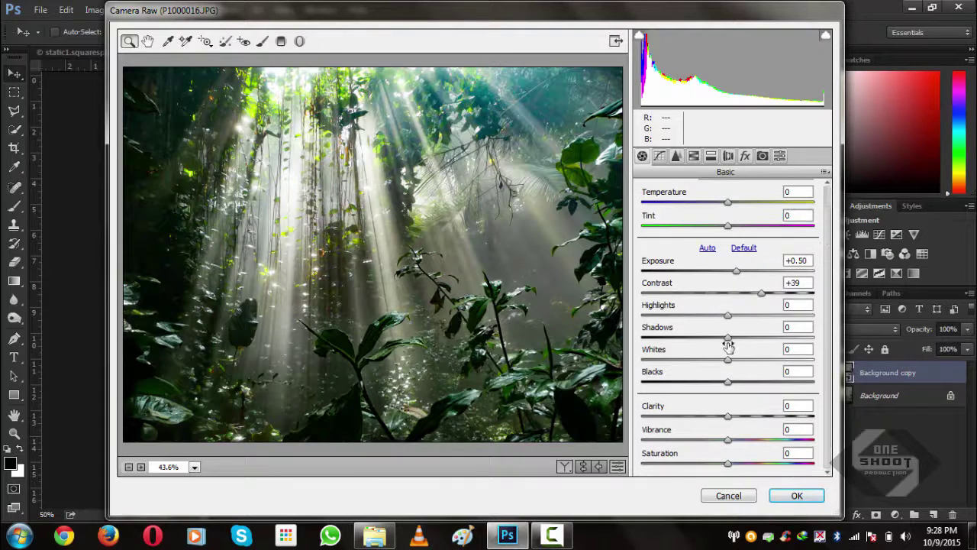
{"action": "left_click_drag", "start_coordinate": [730, 342], "coordinate": [795, 341]}
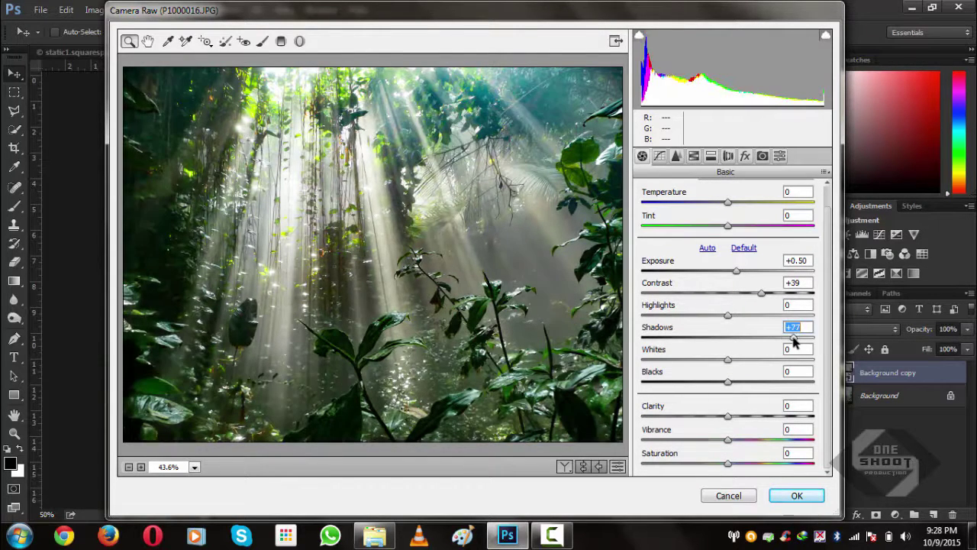
{"action": "left_click", "coordinate": [733, 382]}
{"action": "left_click_drag", "start_coordinate": [733, 382], "coordinate": [810, 384]}
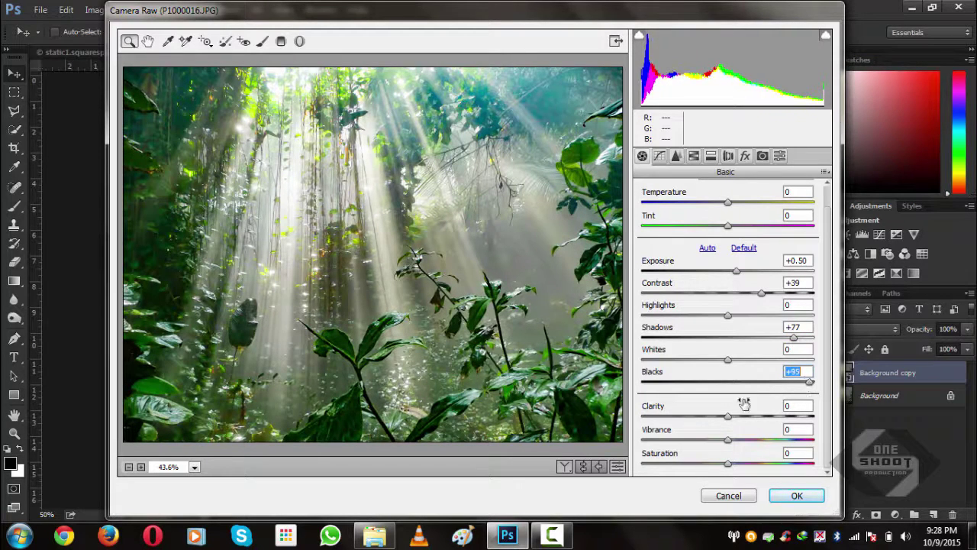
{"action": "left_click_drag", "start_coordinate": [728, 358], "coordinate": [704, 360]}
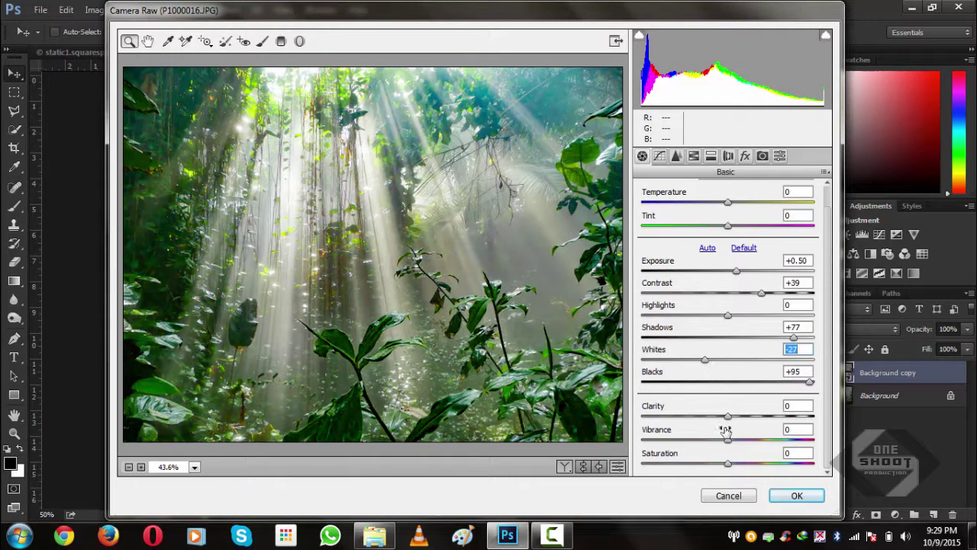
{"action": "mouse_move", "coordinate": [731, 417]}
{"action": "left_mouse_down"}
{"action": "mouse_move", "coordinate": [759, 421]}
{"action": "mouse_move", "coordinate": [716, 426]}
{"action": "left_mouse_up"}
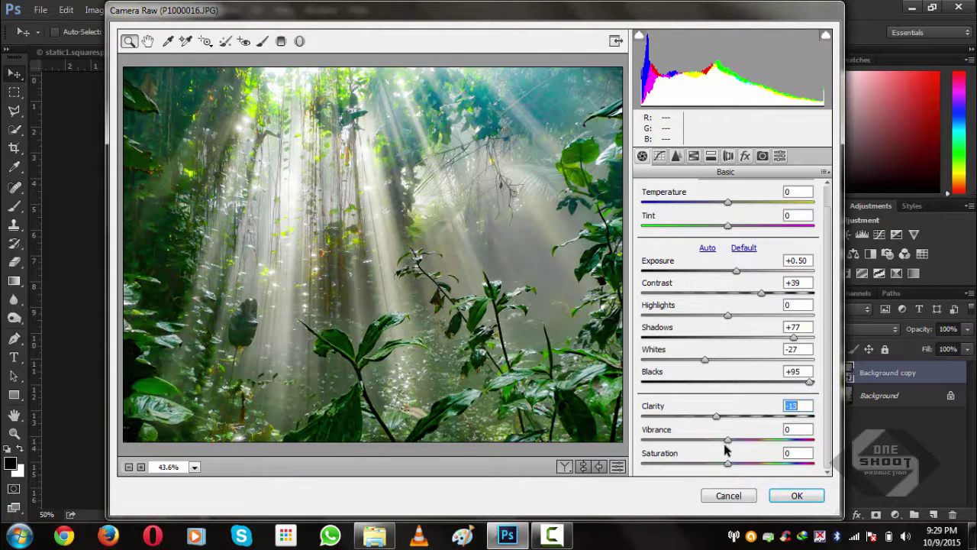
{"action": "left_click_drag", "start_coordinate": [807, 387], "coordinate": [746, 391]}
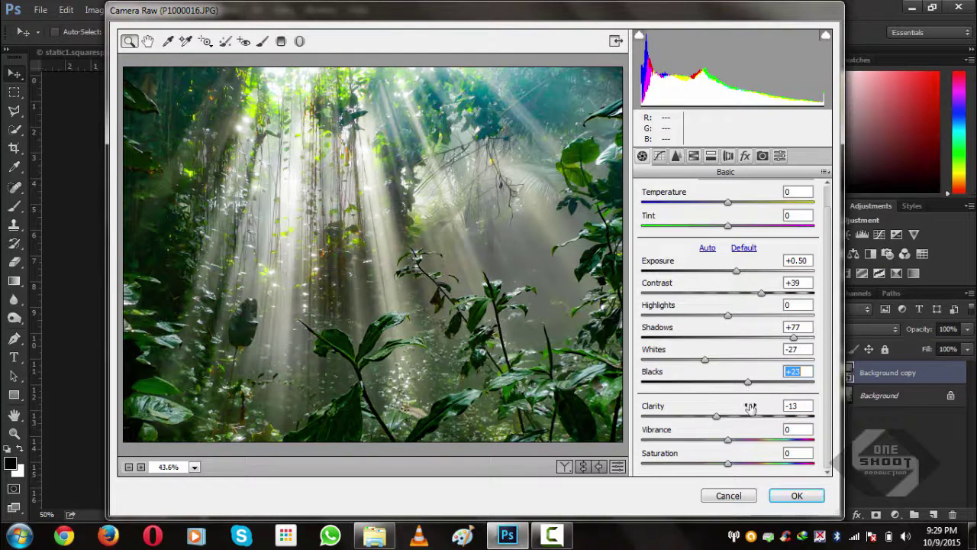
{"action": "left_click_drag", "start_coordinate": [729, 441], "coordinate": [752, 442]}
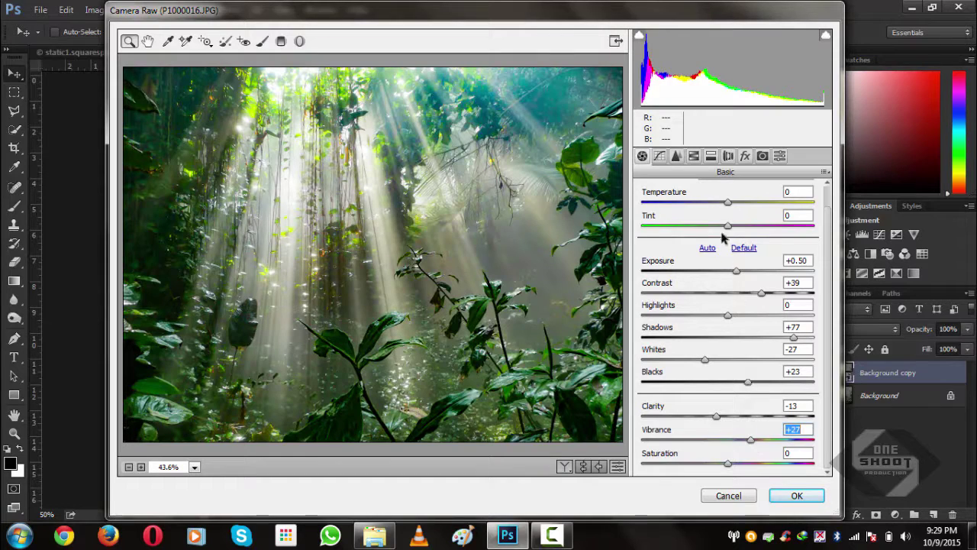
- In HSL, darken the Greens slightly, raise their saturation to +27 and shift their hue positive
{"action": "left_click", "coordinate": [678, 155]}
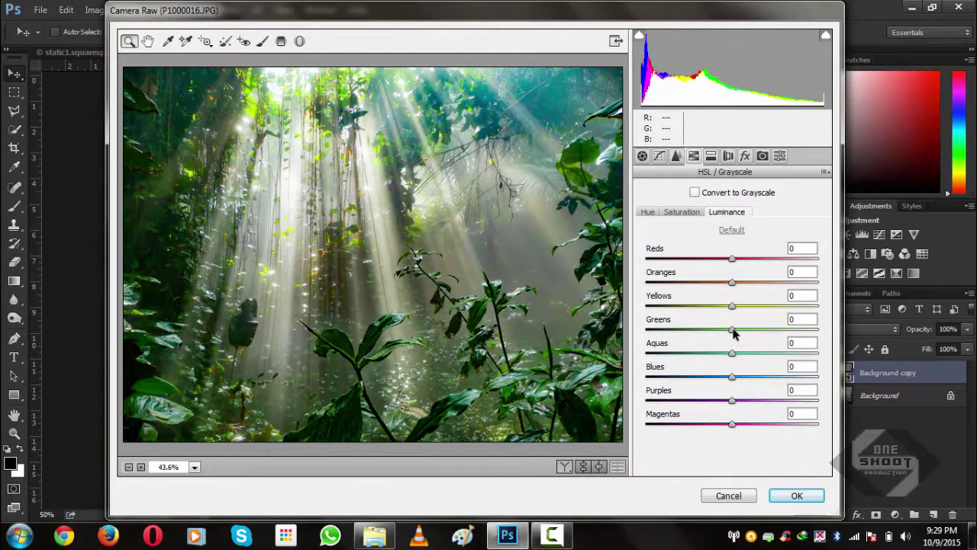
{"action": "mouse_move", "coordinate": [733, 333]}
{"action": "left_mouse_down"}
{"action": "mouse_move", "coordinate": [722, 333]}
{"action": "mouse_move", "coordinate": [767, 330]}
{"action": "mouse_move", "coordinate": [723, 333]}
{"action": "left_mouse_up"}
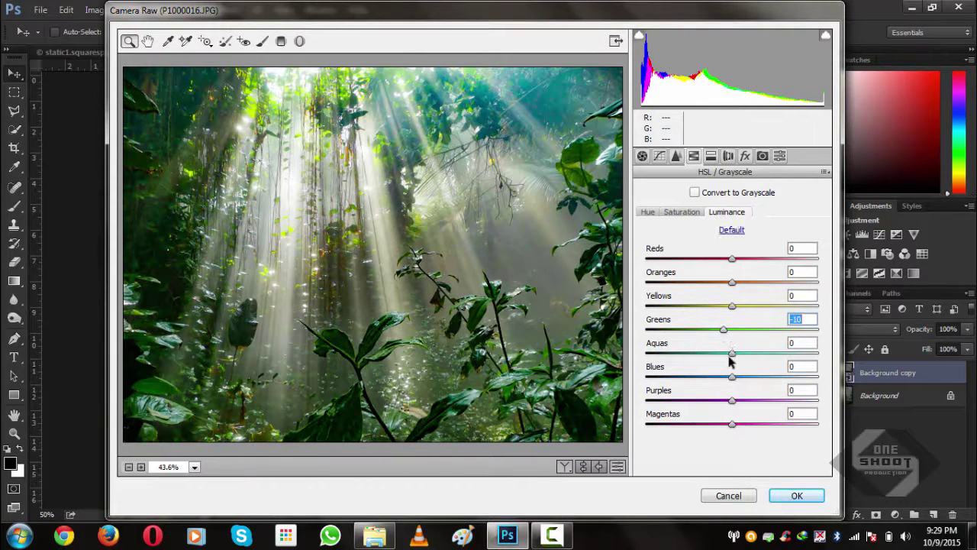
{"action": "left_click", "coordinate": [687, 213]}
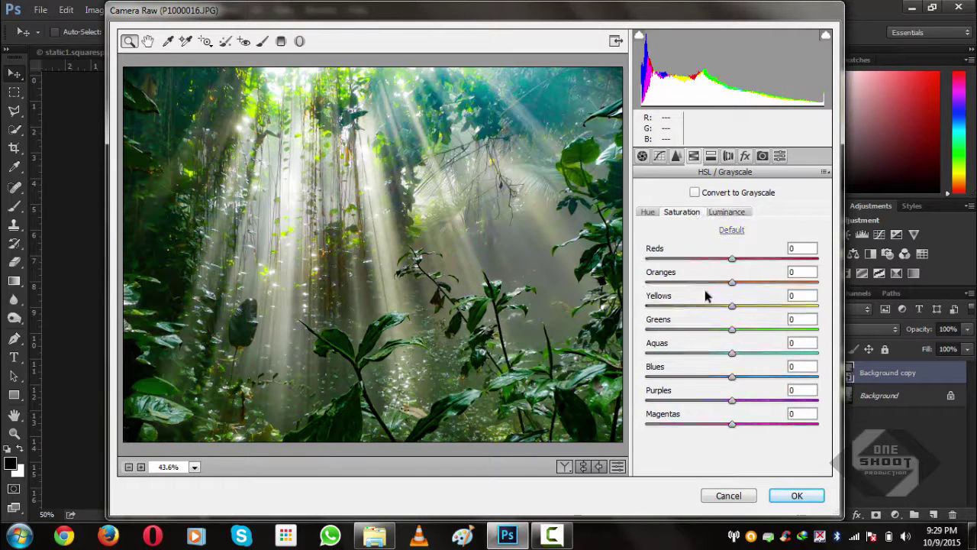
{"action": "left_click_drag", "start_coordinate": [732, 334], "coordinate": [755, 333]}
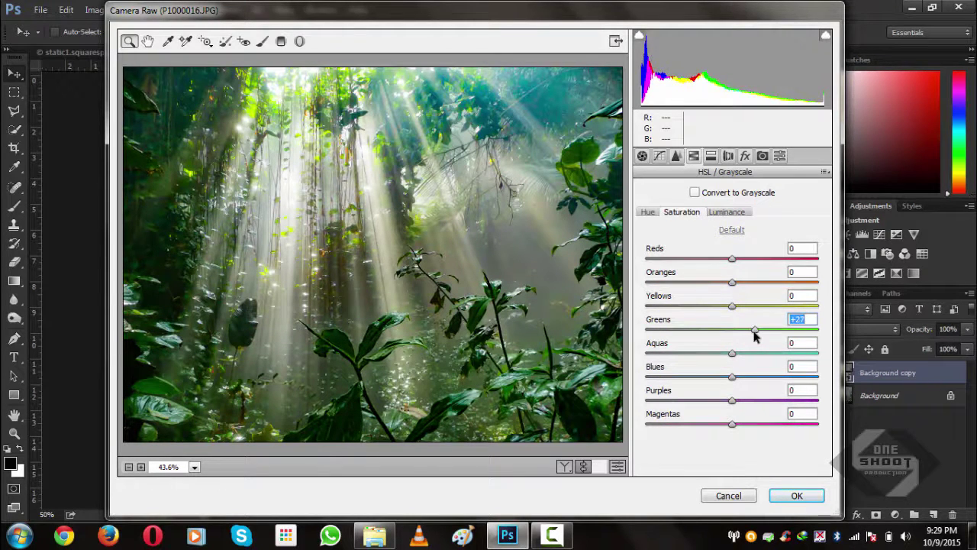
{"action": "left_click", "coordinate": [655, 214]}
{"action": "left_click_drag", "start_coordinate": [731, 330], "coordinate": [758, 336]}
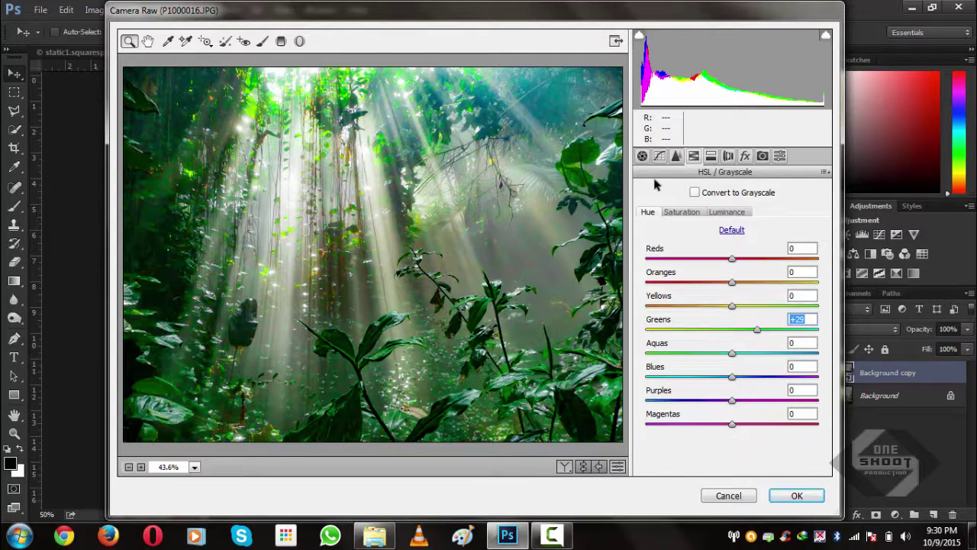
{"action": "left_click", "coordinate": [644, 157]}
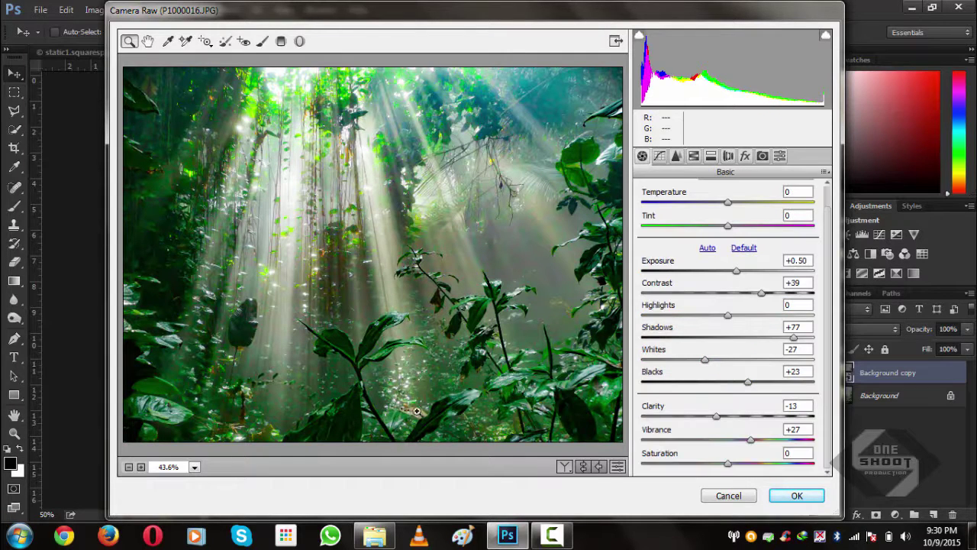
{"action": "left_click", "coordinate": [566, 470]}
- Preview the jungle edits in before/after split view and apply them
{"action": "key", "text": "q"}
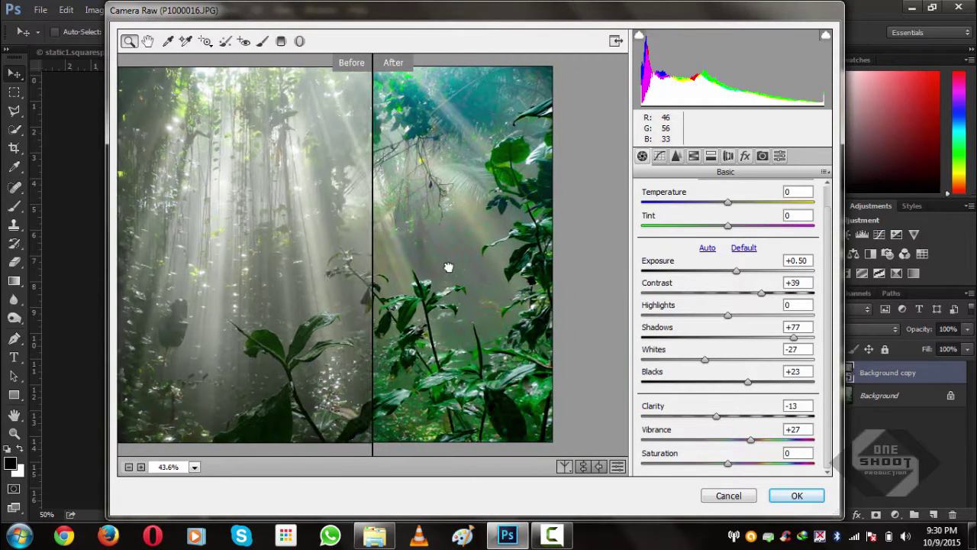
{"action": "mouse_move", "coordinate": [346, 271]}
{"action": "left_mouse_down"}
{"action": "mouse_move", "coordinate": [462, 264]}
{"action": "mouse_move", "coordinate": [407, 249]}
{"action": "left_mouse_up"}
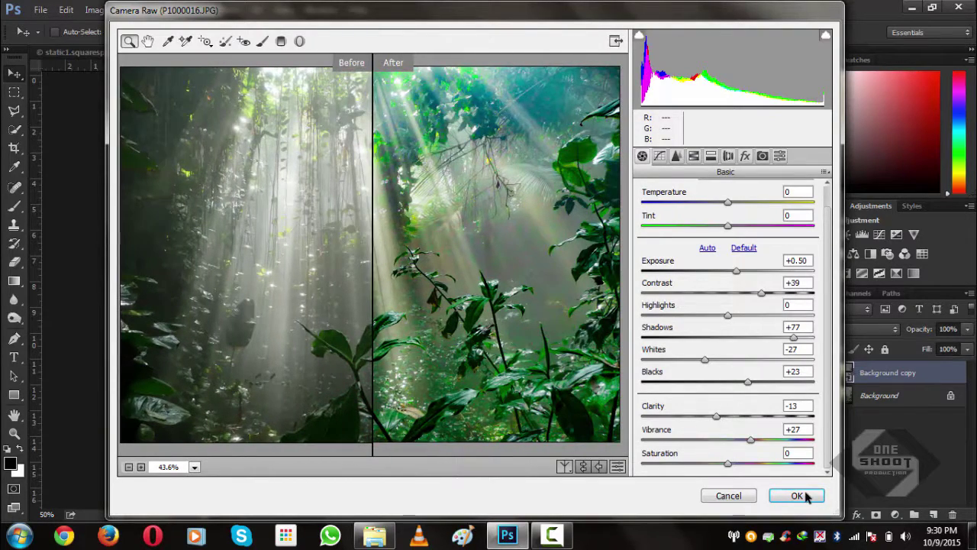
{"action": "left_click", "coordinate": [797, 496]}
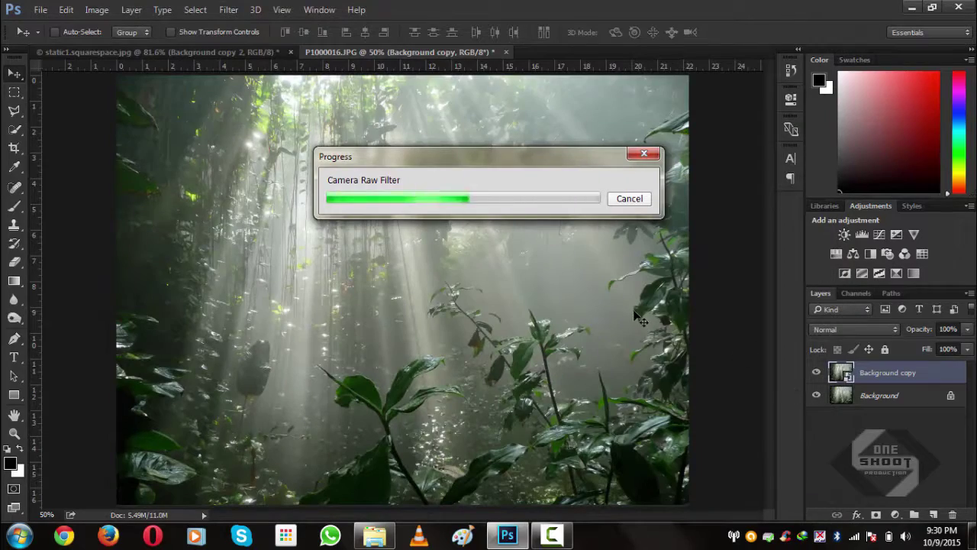
- Toggle the filtered layer to compare with the original, then collapse its Smart Filters
{"action": "left_click", "coordinate": [816, 375]}
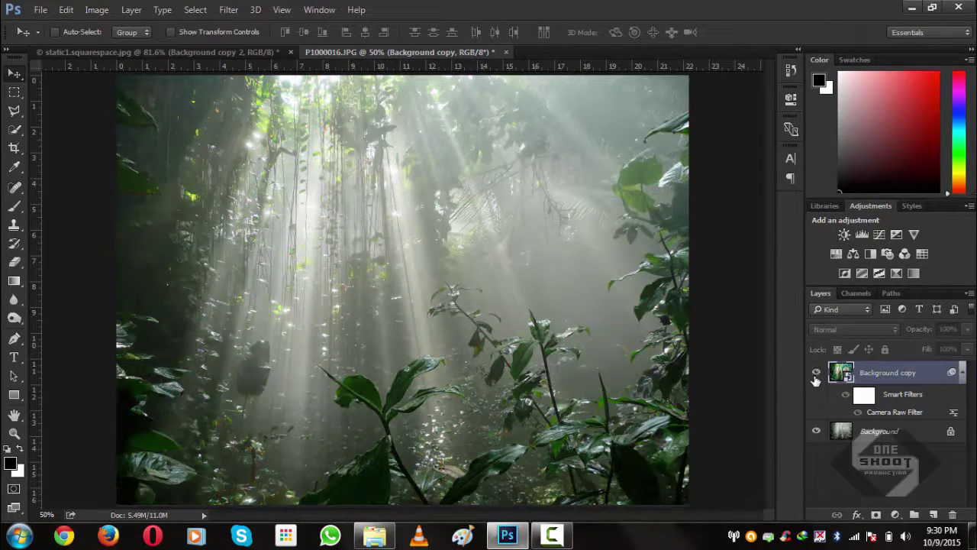
{"action": "left_click", "coordinate": [816, 376]}
{"action": "left_click", "coordinate": [816, 376]}
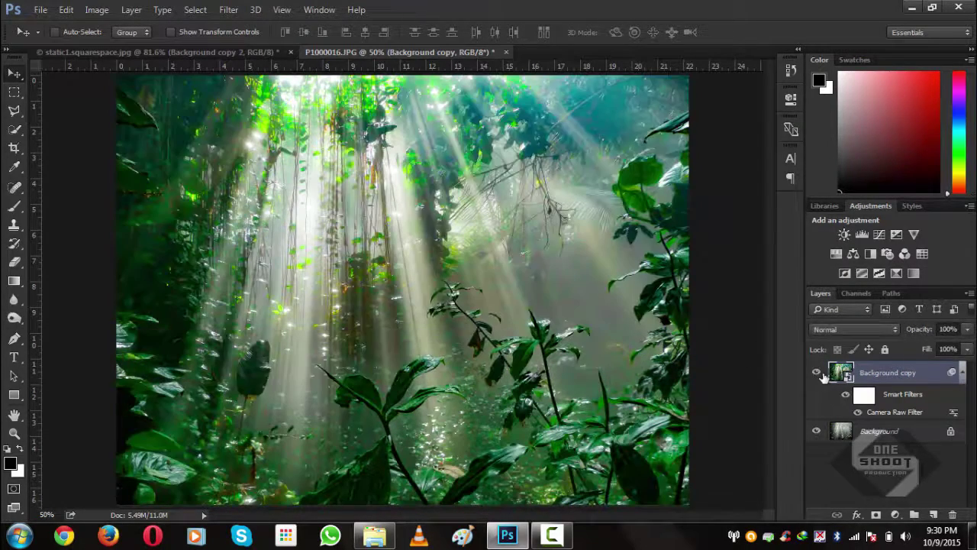
{"action": "left_click", "coordinate": [962, 372]}
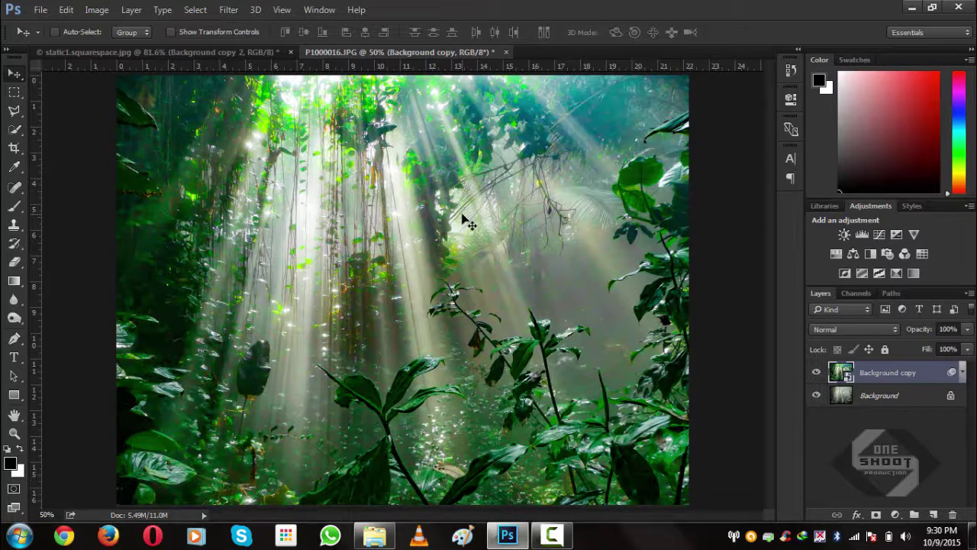